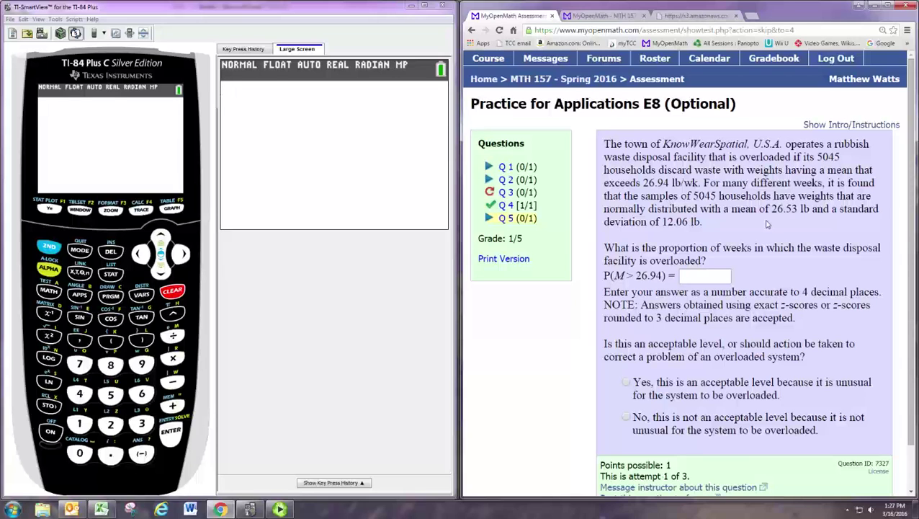
# Calculate the standard error on the calculator as 12.06 divided by the square root of 5045
pyautogui.moveTo(772, 209); pyautogui.dragTo(801, 210)
pyautogui.click(81, 430)
pyautogui.click(110, 425)
pyautogui.click(110, 454)
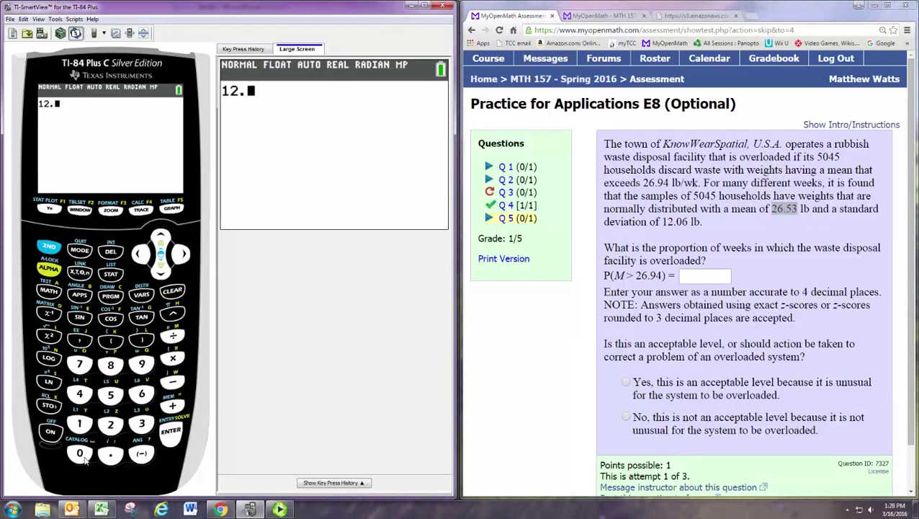
pyautogui.click(82, 456)
pyautogui.click(142, 394)
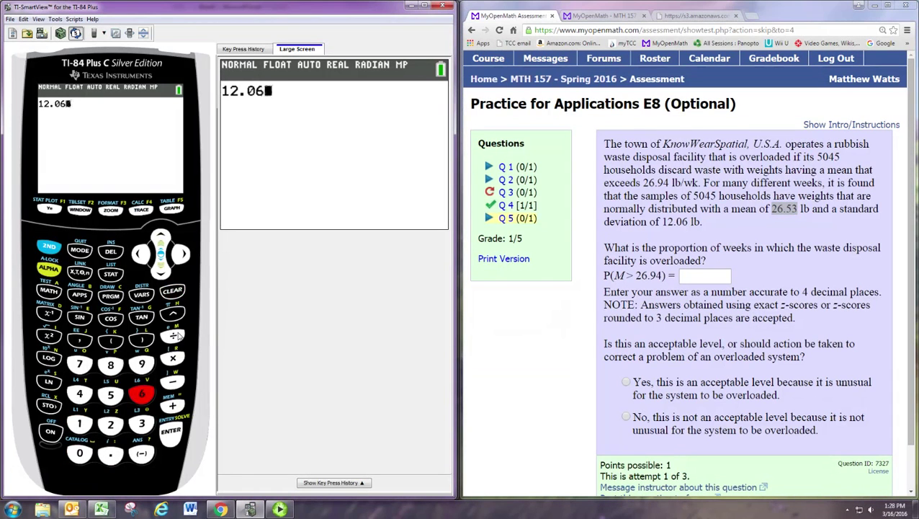
pyautogui.click(173, 335)
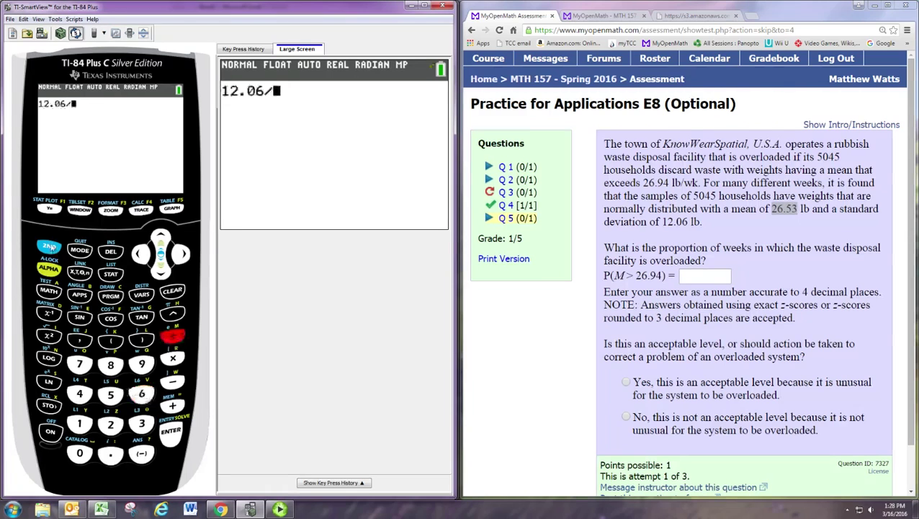
pyautogui.click(49, 247)
pyautogui.click(49, 336)
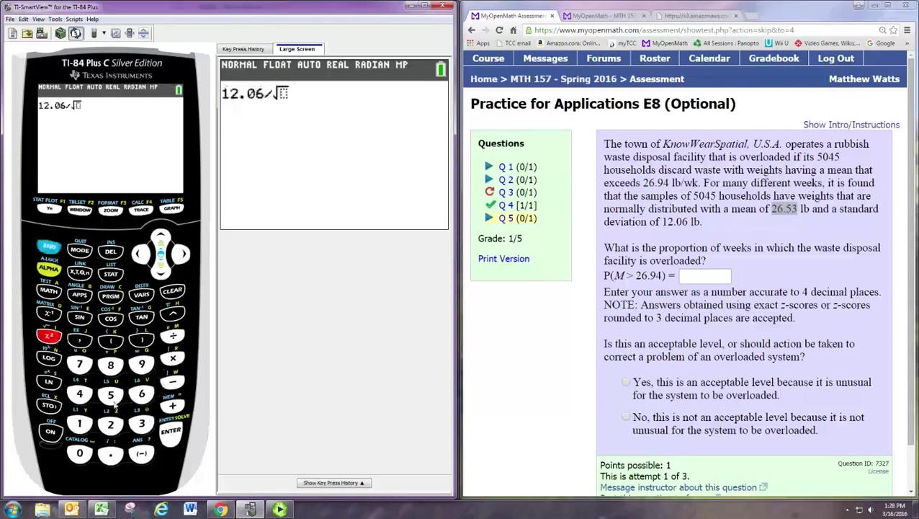
pyautogui.click(110, 394)
pyautogui.click(80, 453)
pyautogui.click(80, 394)
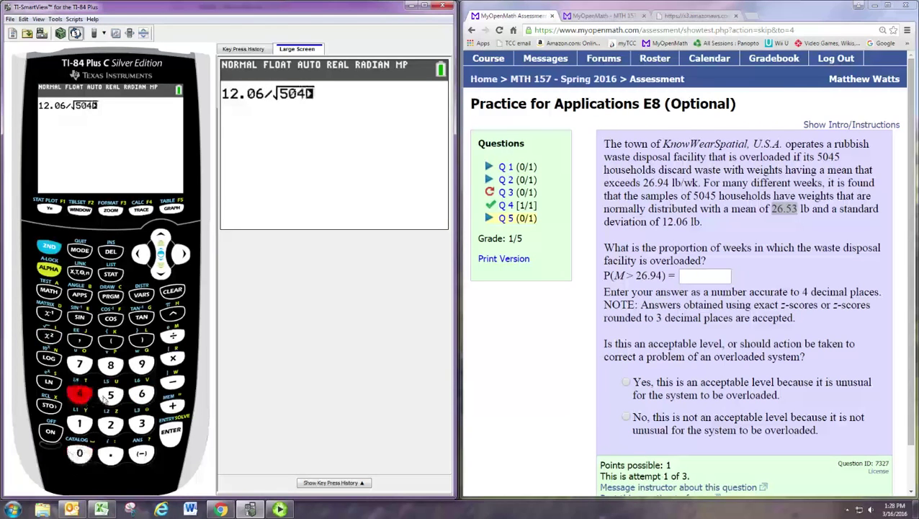
pyautogui.click(108, 395)
pyautogui.click(141, 338)
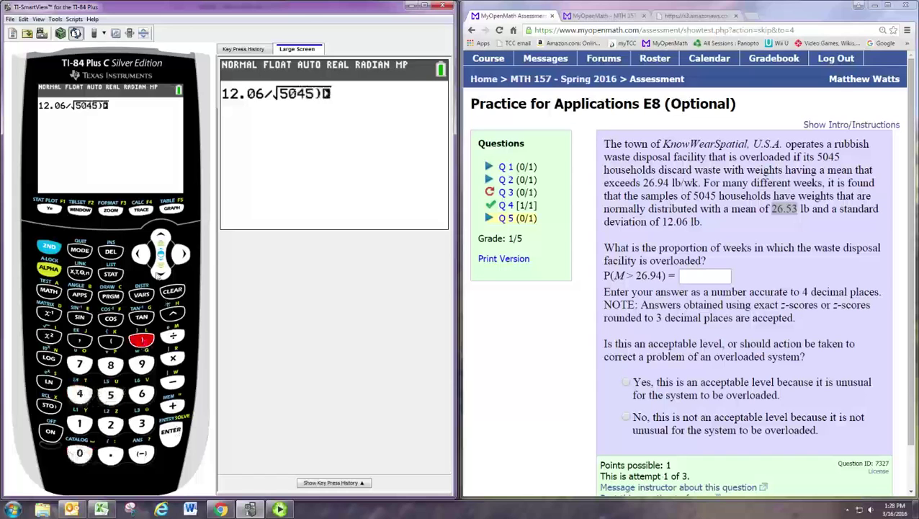
pyautogui.click(141, 253)
pyautogui.click(110, 251)
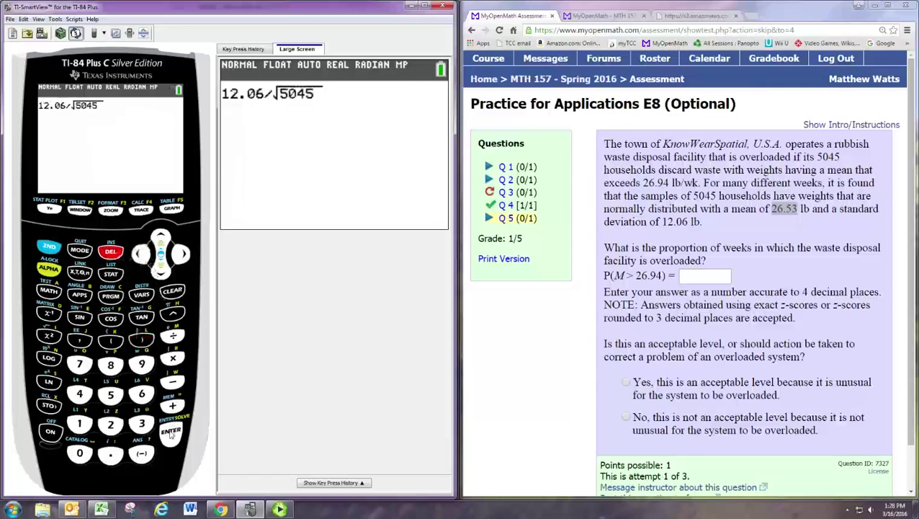
pyautogui.click(171, 432)
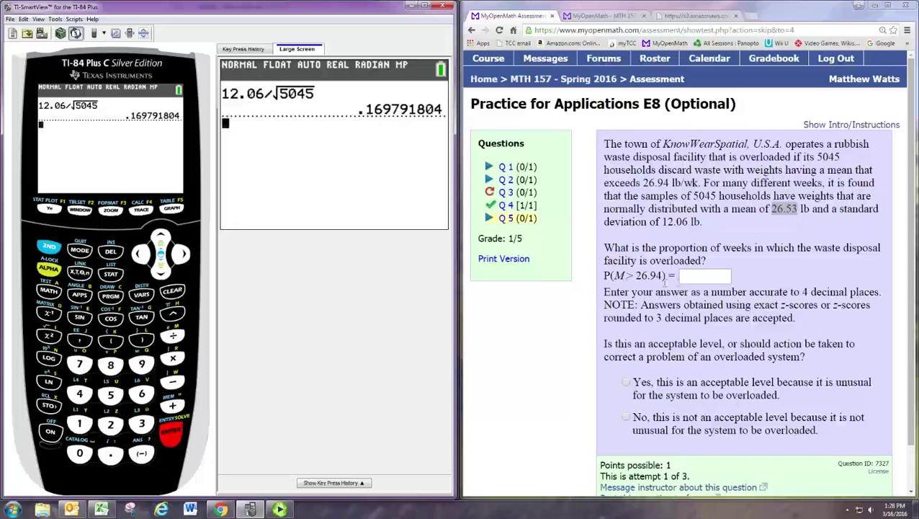
# Note the 26.94 cutoff in the question and open the normalcdf entry form from the calculator's distribution functions
pyautogui.moveTo(636, 281); pyautogui.dragTo(664, 282)
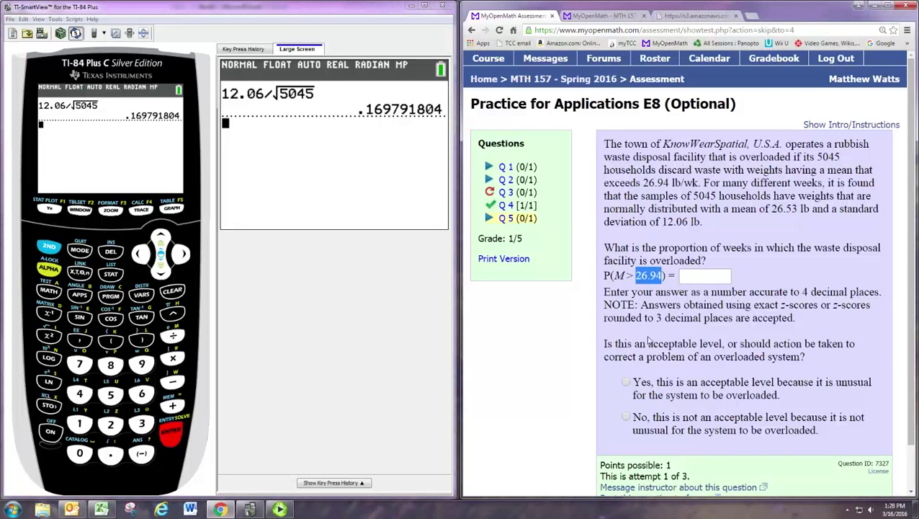
pyautogui.click(448, 333)
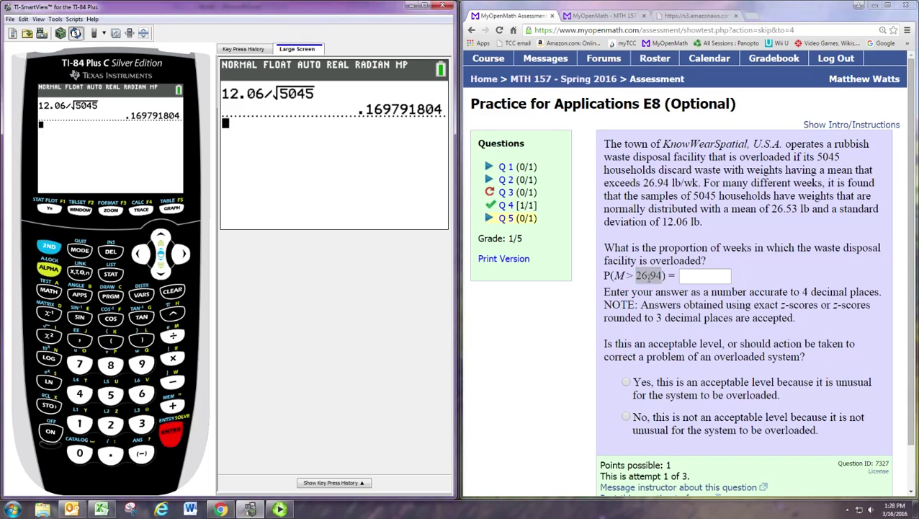
pyautogui.click(647, 278)
pyautogui.click(50, 247)
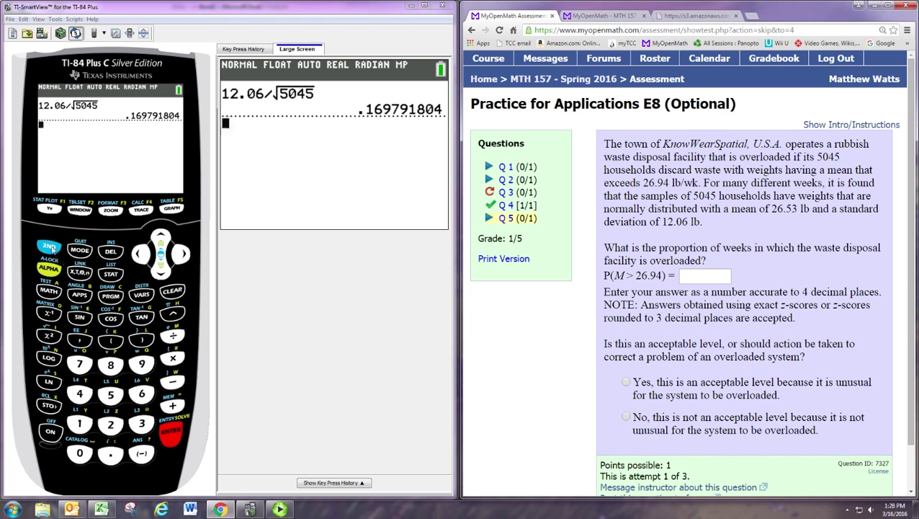
pyautogui.click(51, 248)
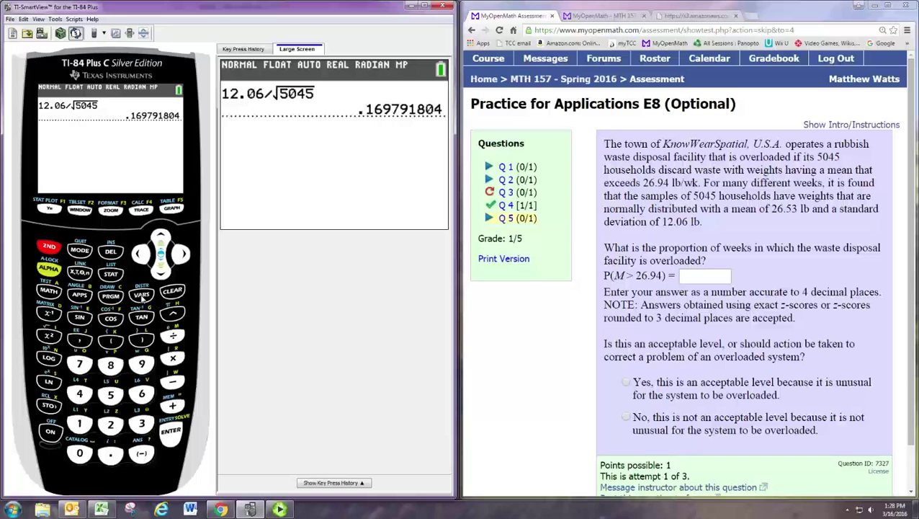
pyautogui.click(142, 297)
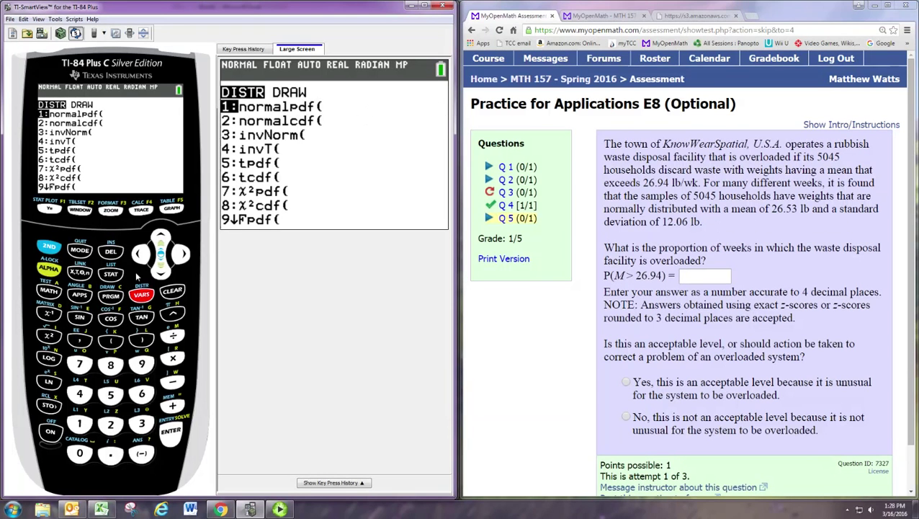
pyautogui.click(159, 273)
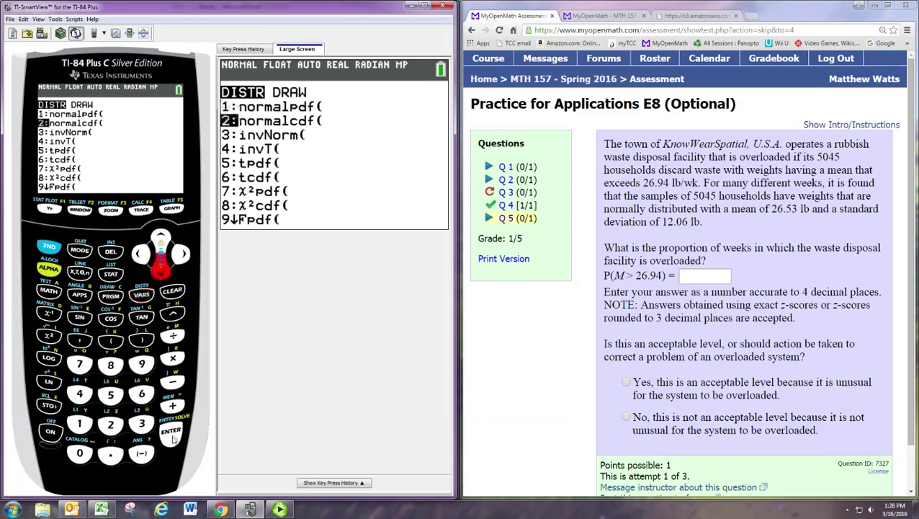
pyautogui.click(172, 436)
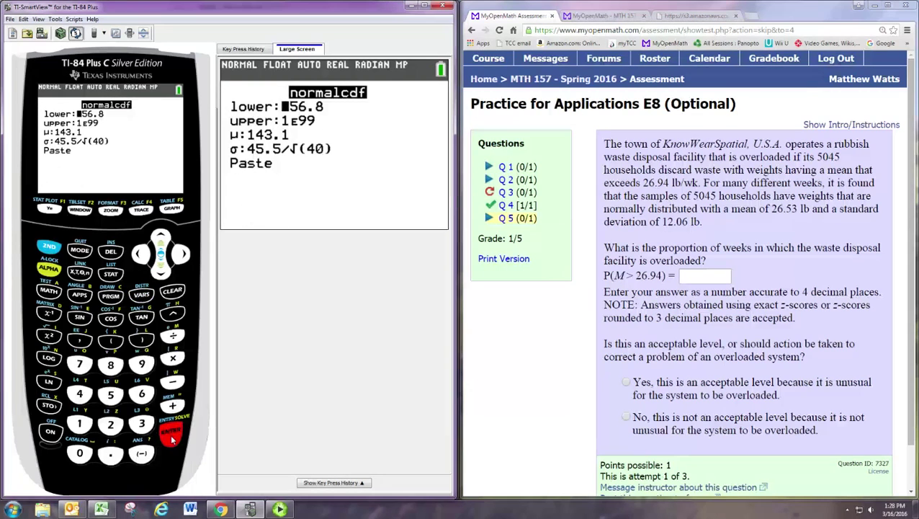
# Set the lower bound of normalcdf to 26.94
pyautogui.click(110, 425)
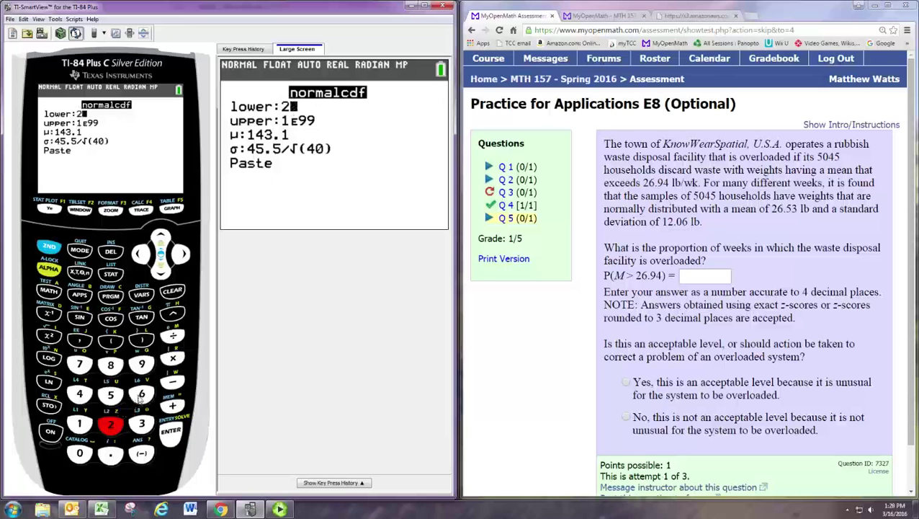
pyautogui.click(141, 395)
pyautogui.click(110, 453)
pyautogui.click(141, 364)
pyautogui.click(80, 394)
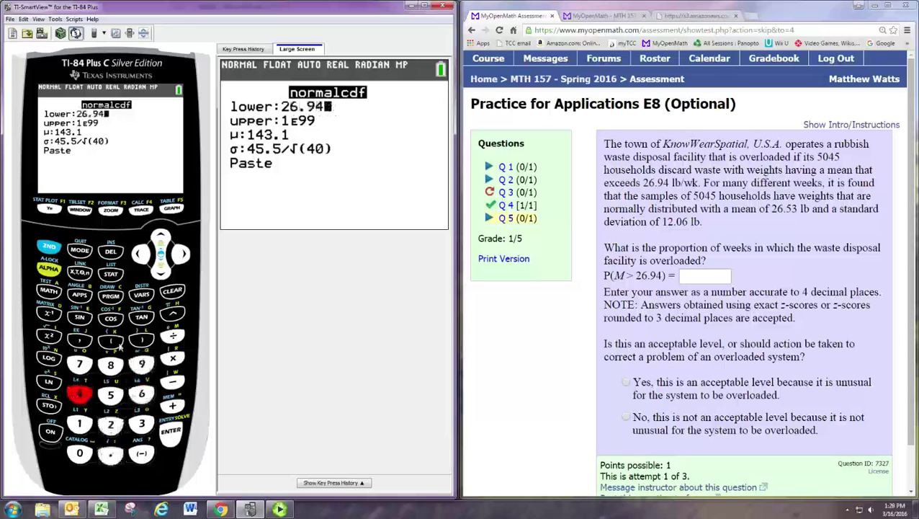
# Set the upper bound of normalcdf to 1E99
pyautogui.click(160, 274)
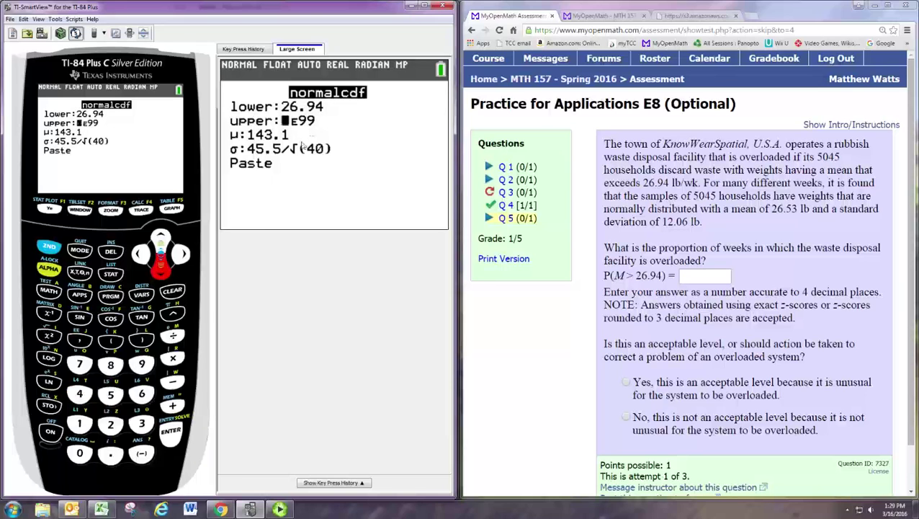
pyautogui.click(81, 425)
pyautogui.click(49, 246)
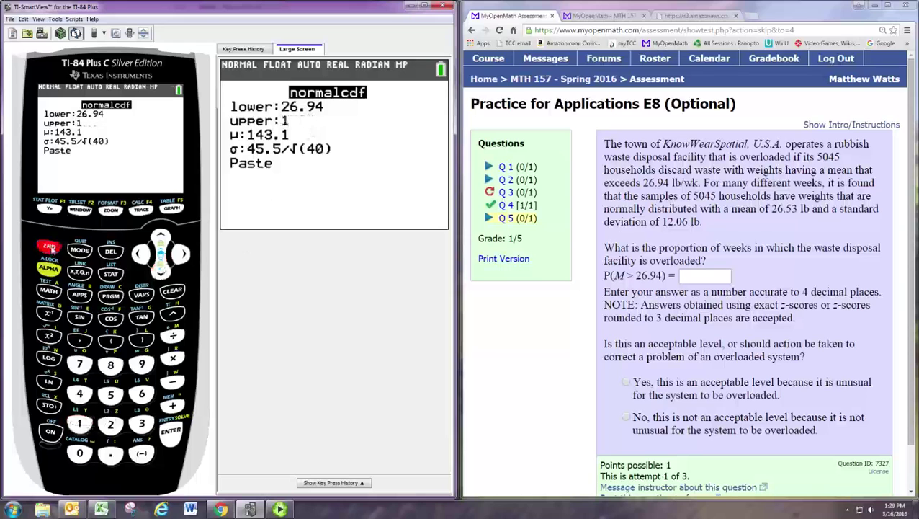
pyautogui.click(80, 338)
pyautogui.click(142, 365)
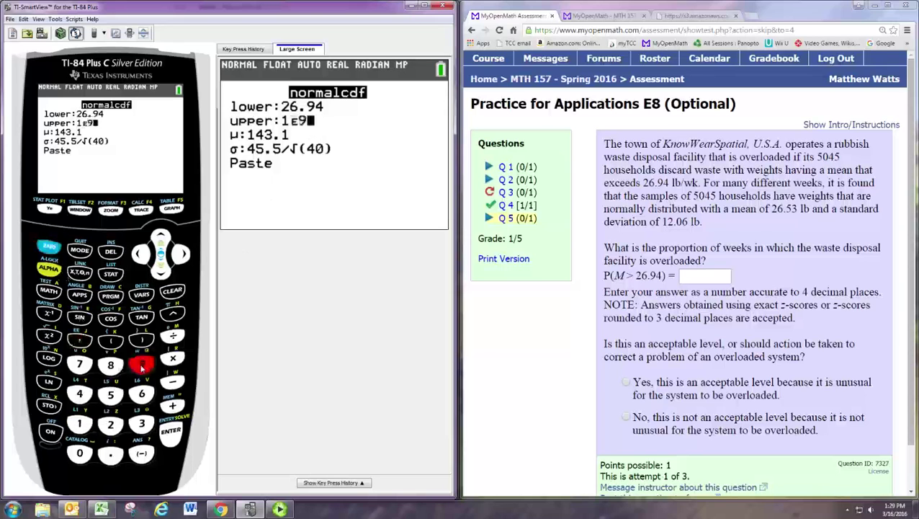
pyautogui.click(142, 366)
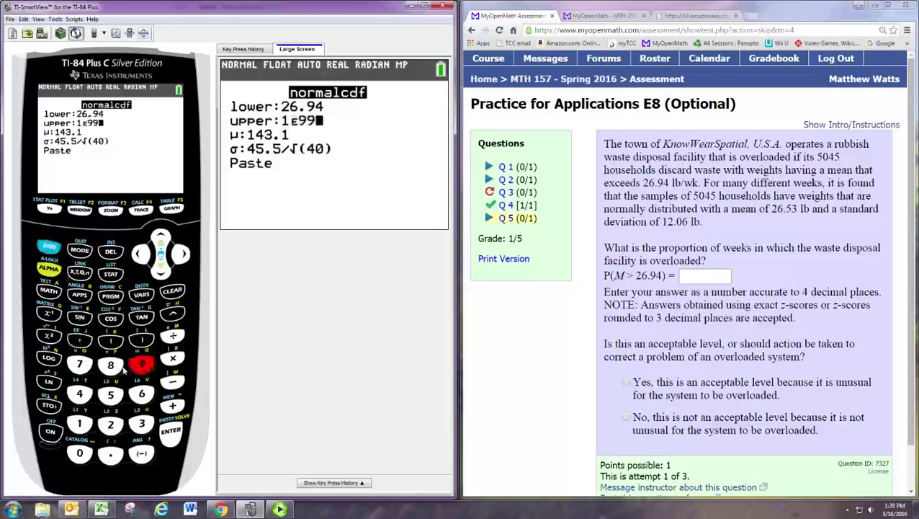
# Set the mean μ of normalcdf to 26.53
pyautogui.click(160, 271)
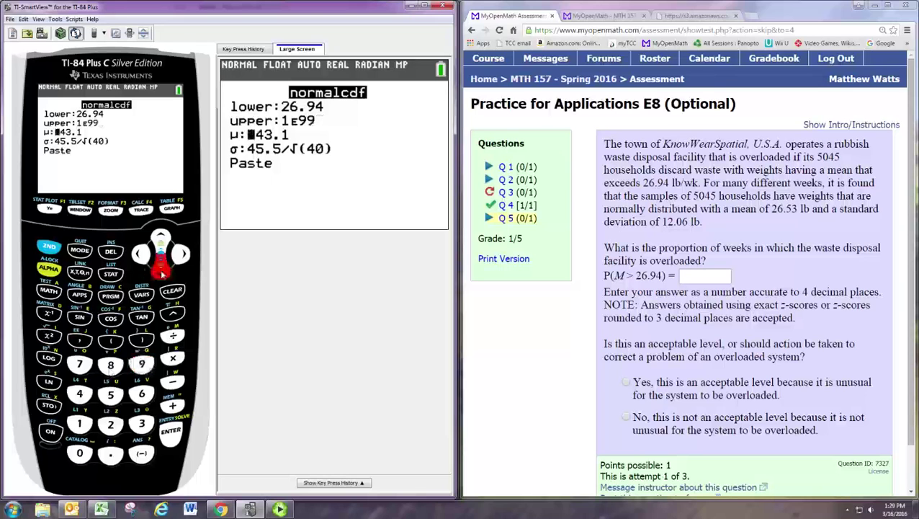
pyautogui.click(111, 425)
pyautogui.click(141, 394)
pyautogui.click(112, 456)
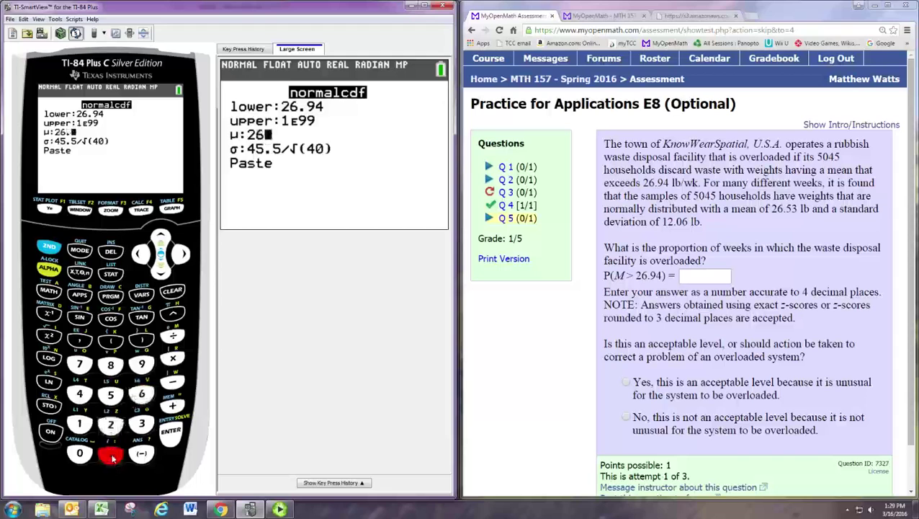
pyautogui.click(110, 394)
pyautogui.click(141, 424)
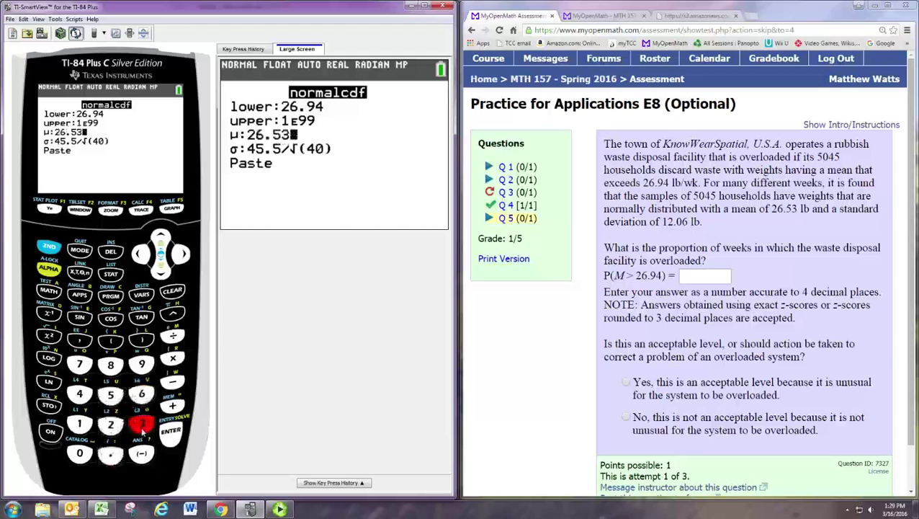
# Replace the standard deviation σ of normalcdf with the expression 12.06/√(5045)
pyautogui.click(161, 271)
pyautogui.click(171, 291)
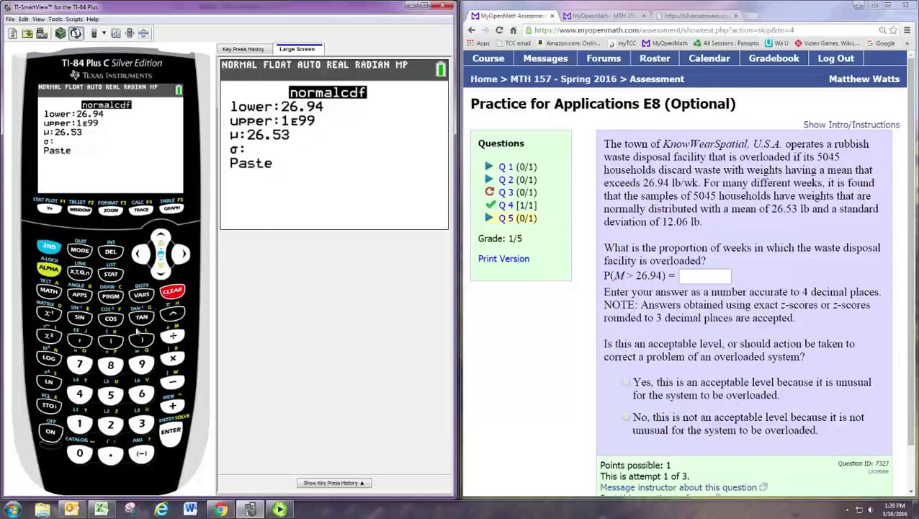
pyautogui.click(79, 423)
pyautogui.click(110, 426)
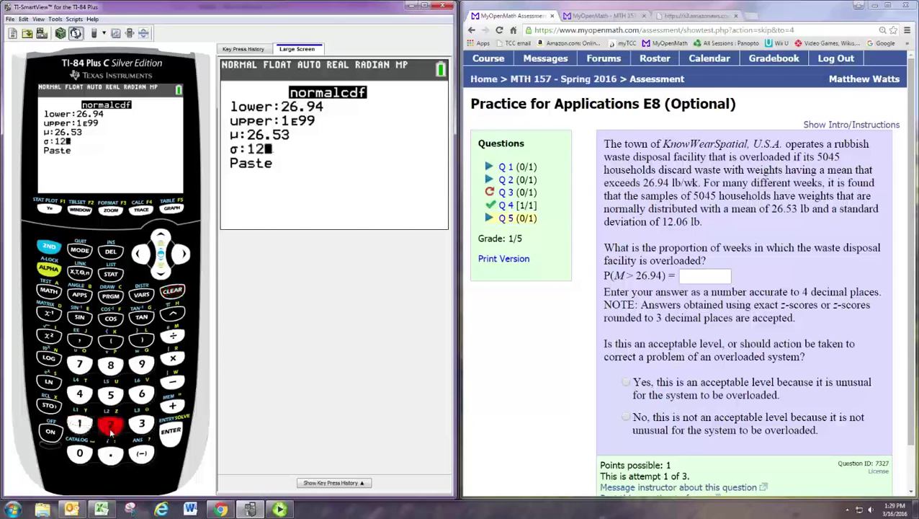
pyautogui.click(110, 453)
pyautogui.click(79, 452)
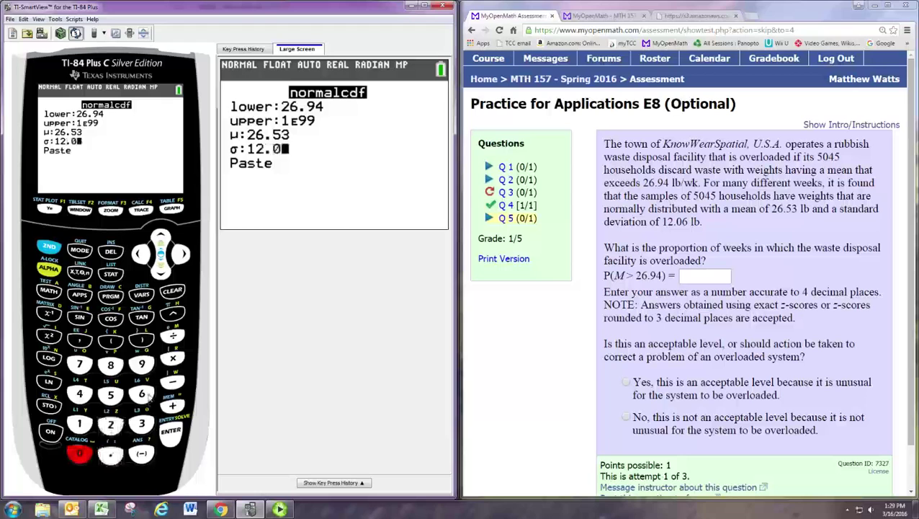
pyautogui.click(144, 395)
pyautogui.click(173, 337)
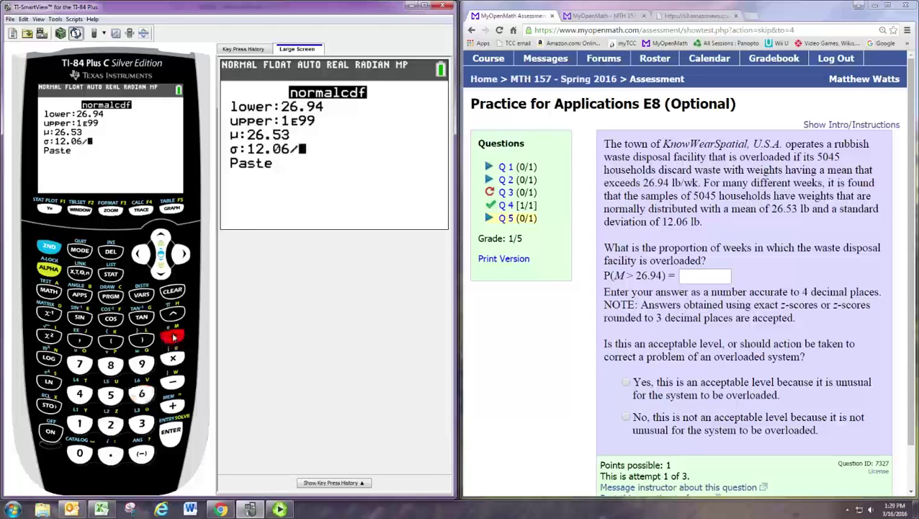
pyautogui.click(49, 246)
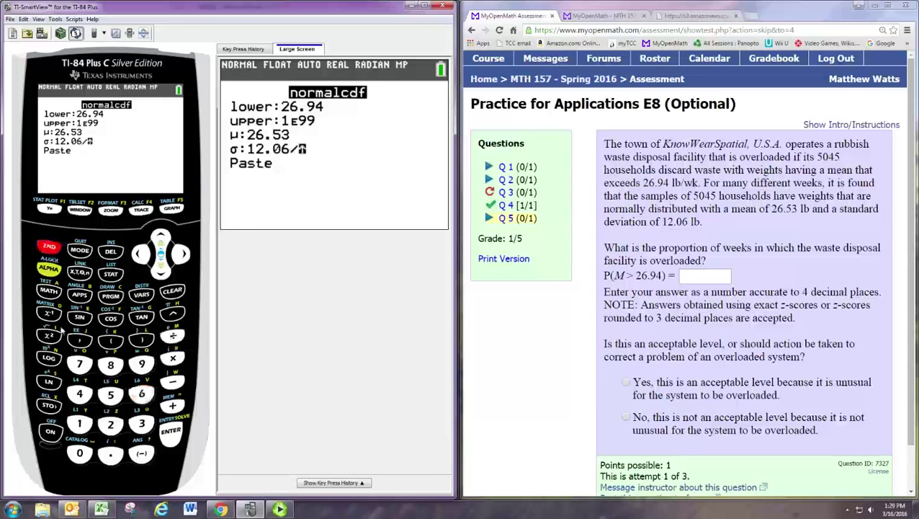
pyautogui.click(53, 337)
pyautogui.click(110, 395)
pyautogui.click(80, 453)
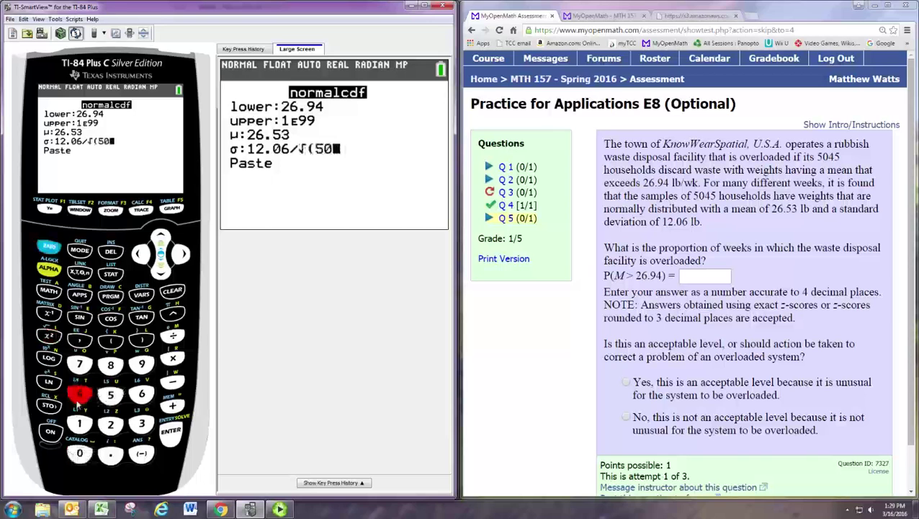
pyautogui.click(79, 395)
pyautogui.click(112, 394)
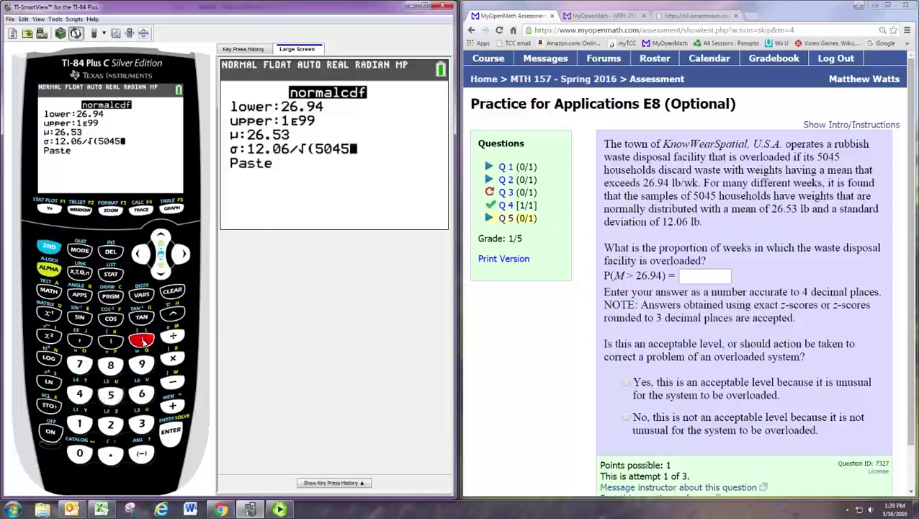
pyautogui.click(143, 339)
# Paste the completed normalcdf command to the home screen and evaluate it
pyautogui.click(160, 270)
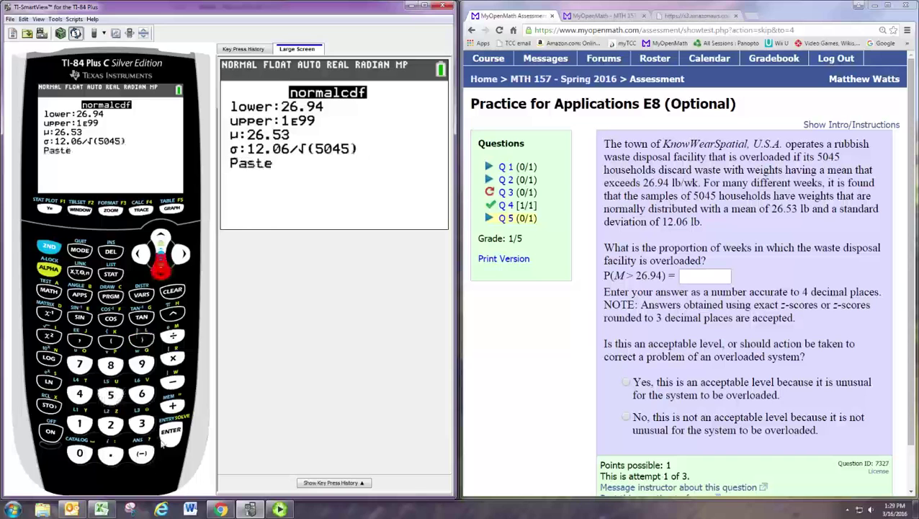
pyautogui.click(168, 440)
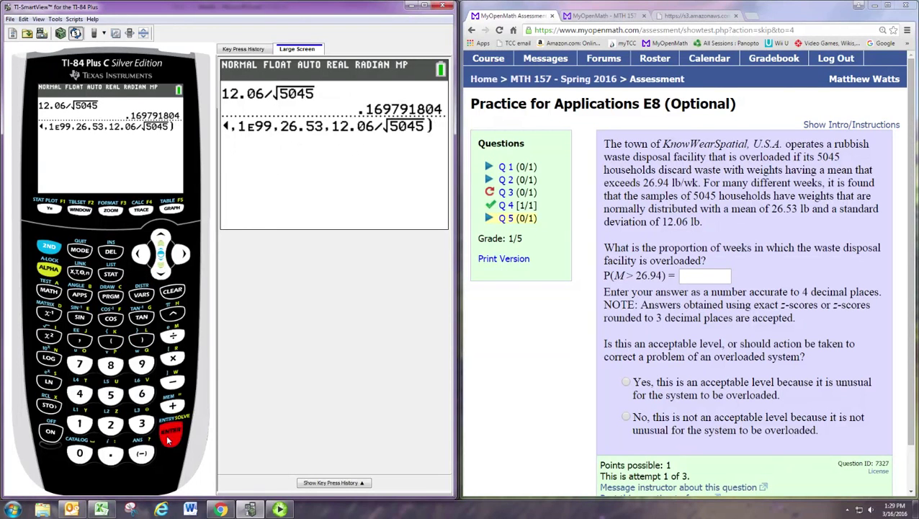
pyautogui.click(168, 439)
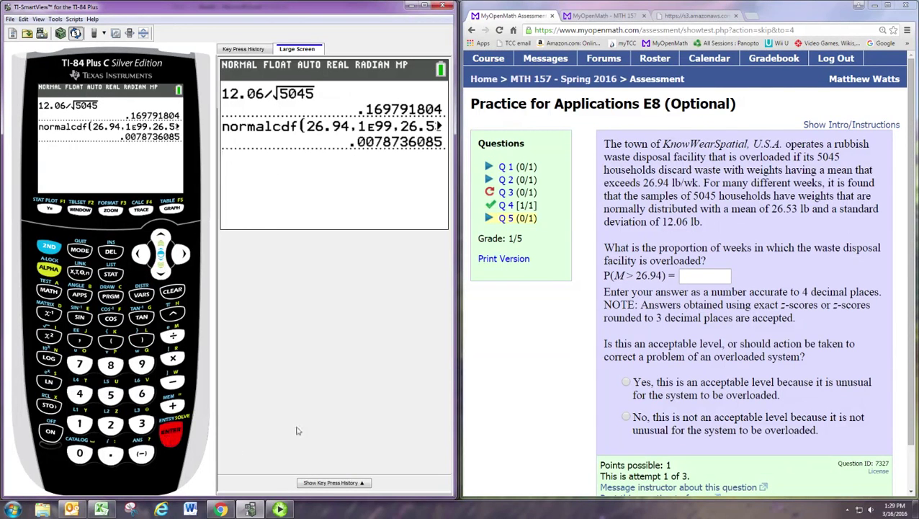
# Enter 0.0079 as the answer for P(M > 26.94)
pyautogui.click(704, 278)
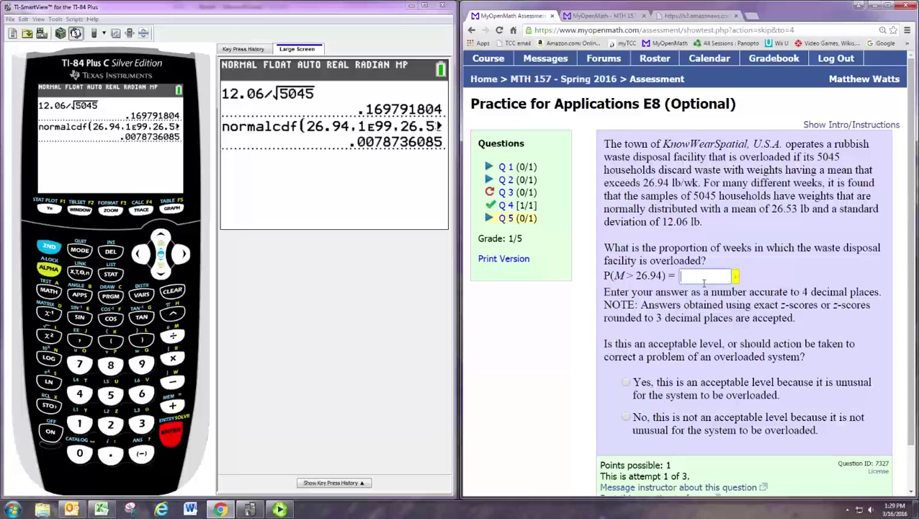
pyautogui.write('0.0079')
# Switch to the Excel workbook and enter the population mean 26.53 in B2 and standard deviation 12.06 in B3
pyautogui.click(101, 510)
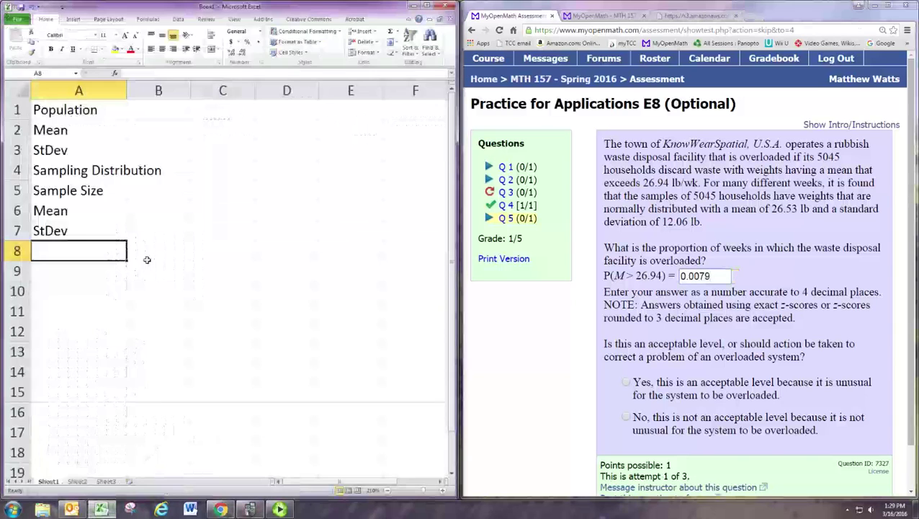
pyautogui.click(165, 140)
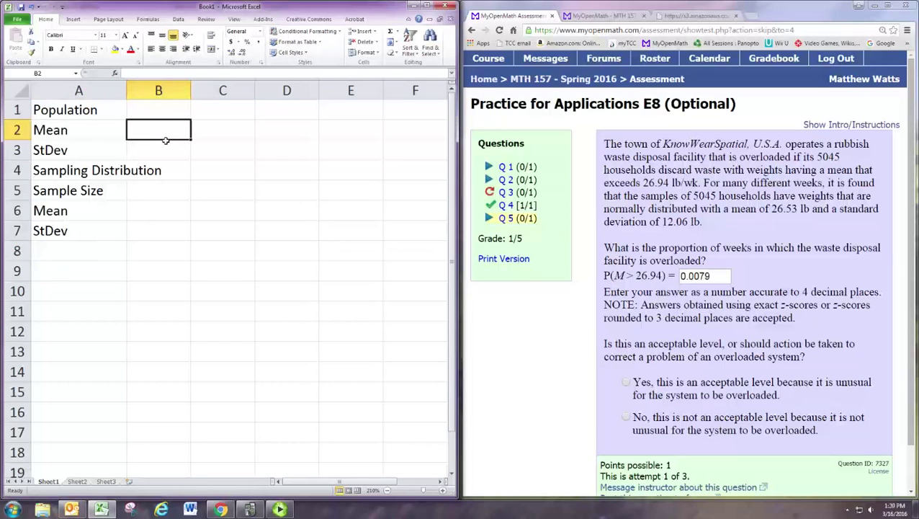
pyautogui.write('26.53')
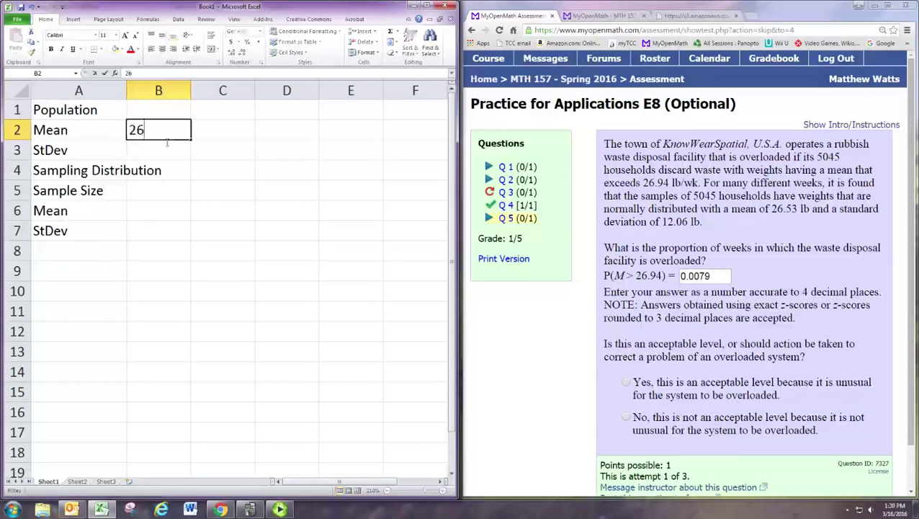
pyautogui.press('Return')
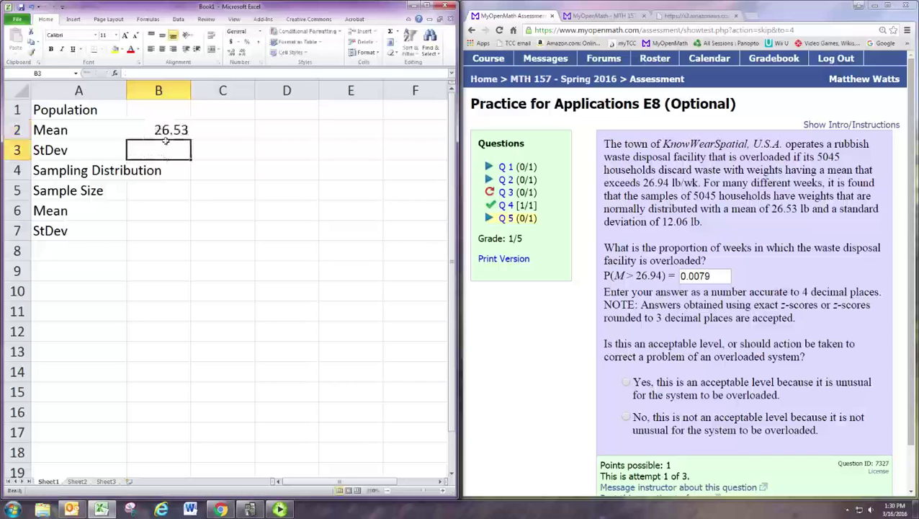
pyautogui.write('12.06')
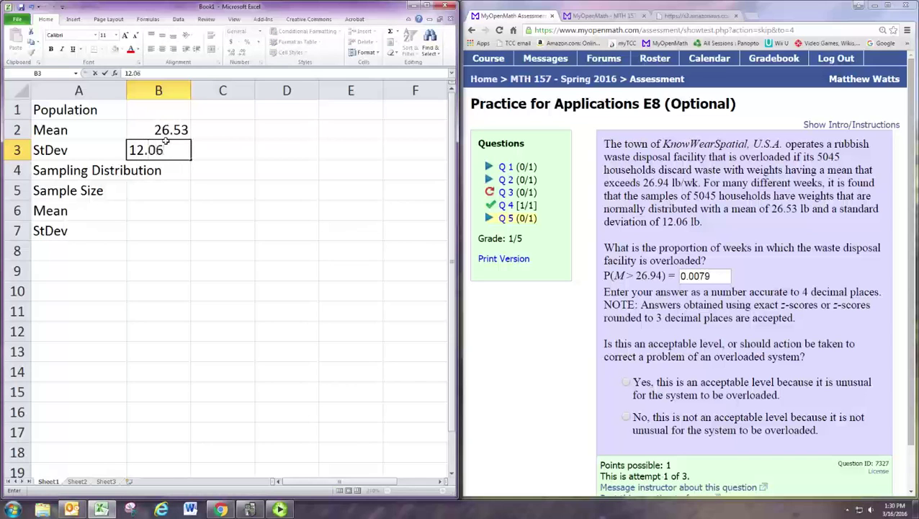
pyautogui.press('Return')
# Enter the sample size 5045 in B5 and set the sampling distribution's mean in B6 to =B2
pyautogui.press('Return')
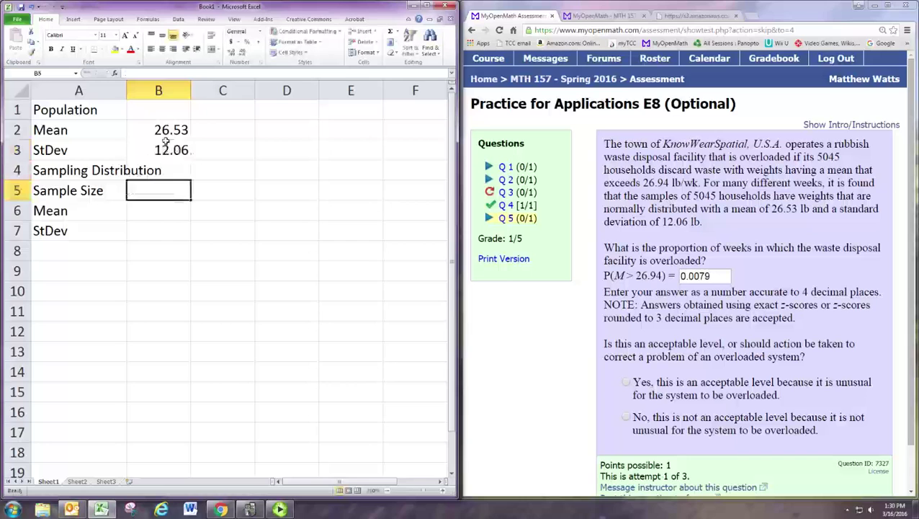
pyautogui.write('5045')
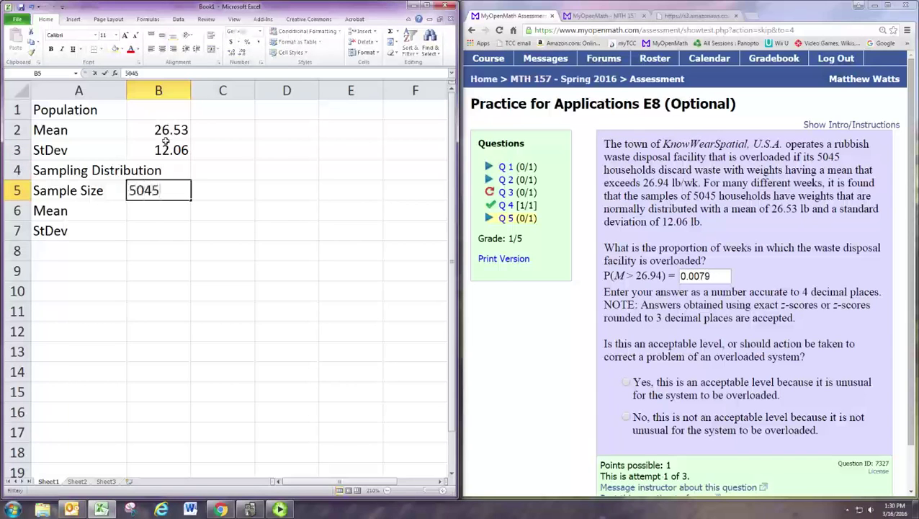
pyautogui.press('Return')
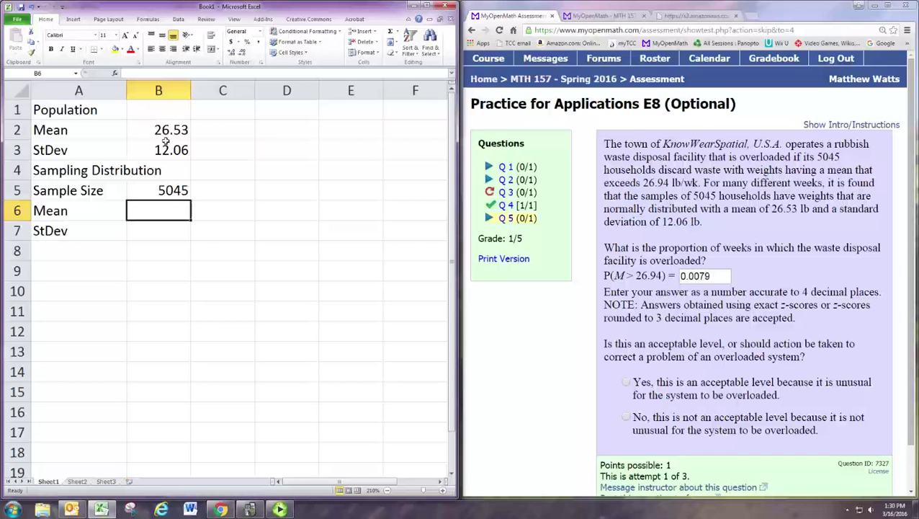
pyautogui.write('=')
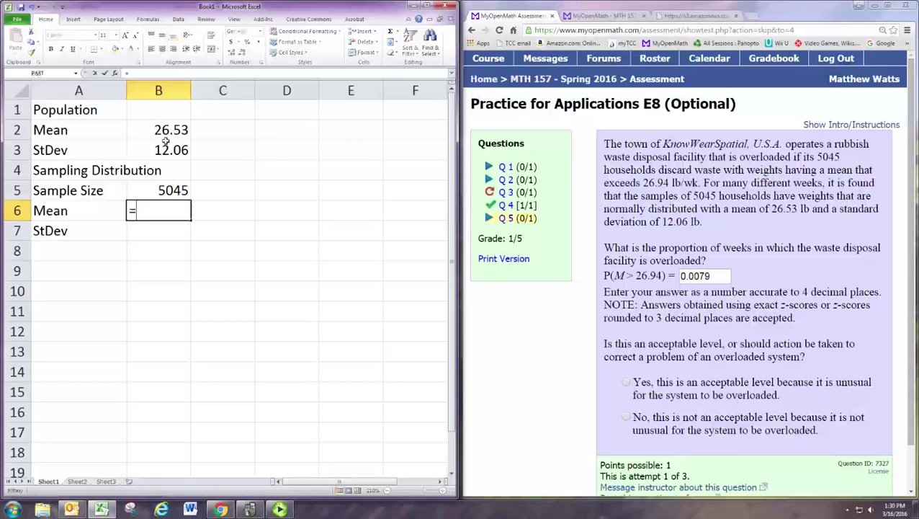
pyautogui.click(166, 134)
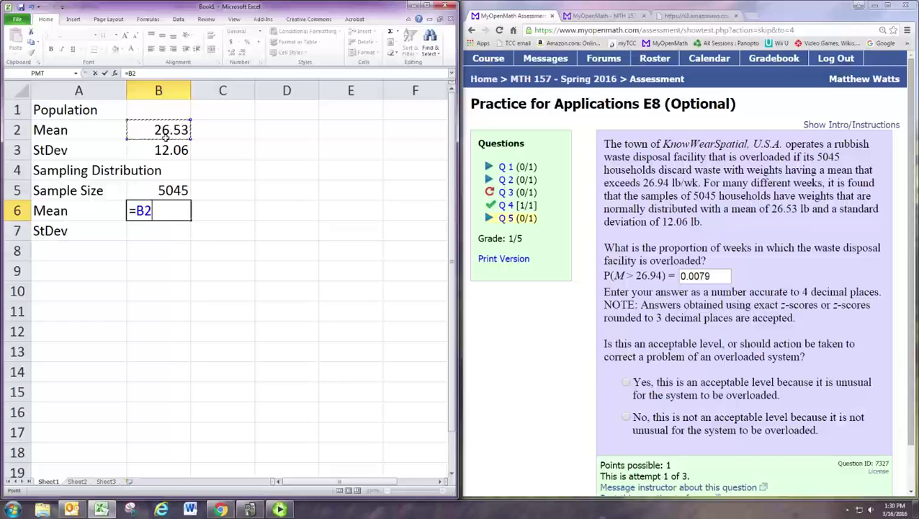
pyautogui.press('Return')
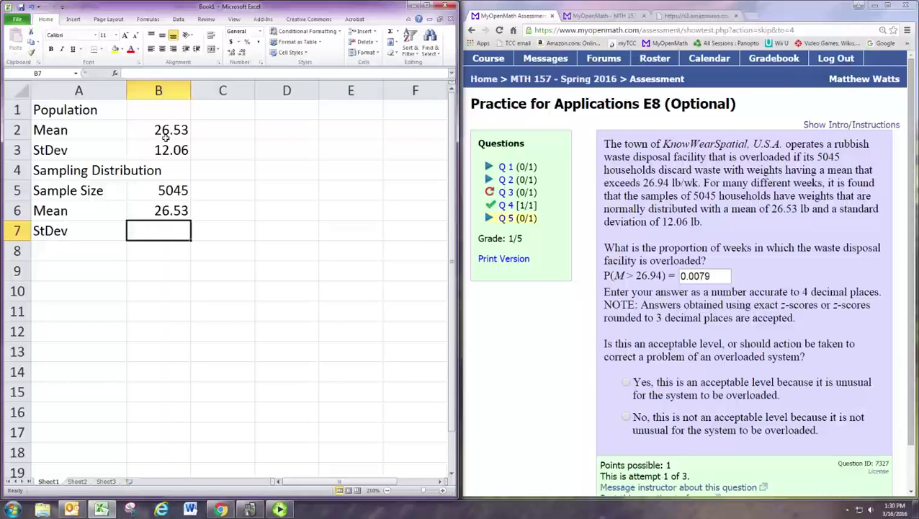
# Calculate the sampling distribution's standard deviation in B7 with the formula =B3/SQRT(B5)
pyautogui.write('=')
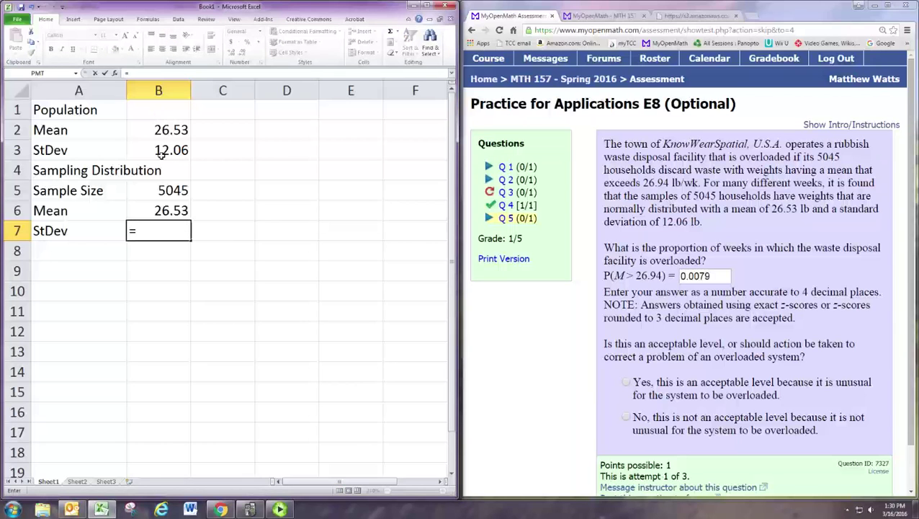
pyautogui.click(153, 155)
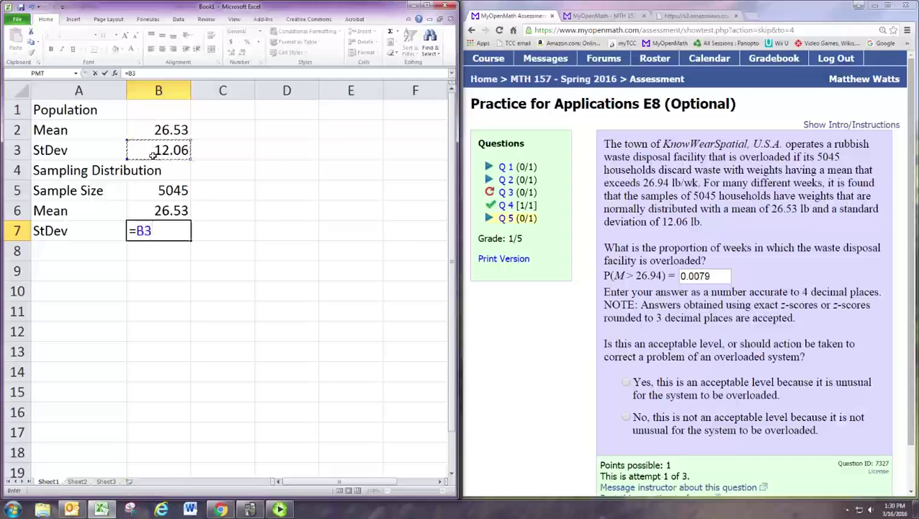
pyautogui.write('/SQRT(')
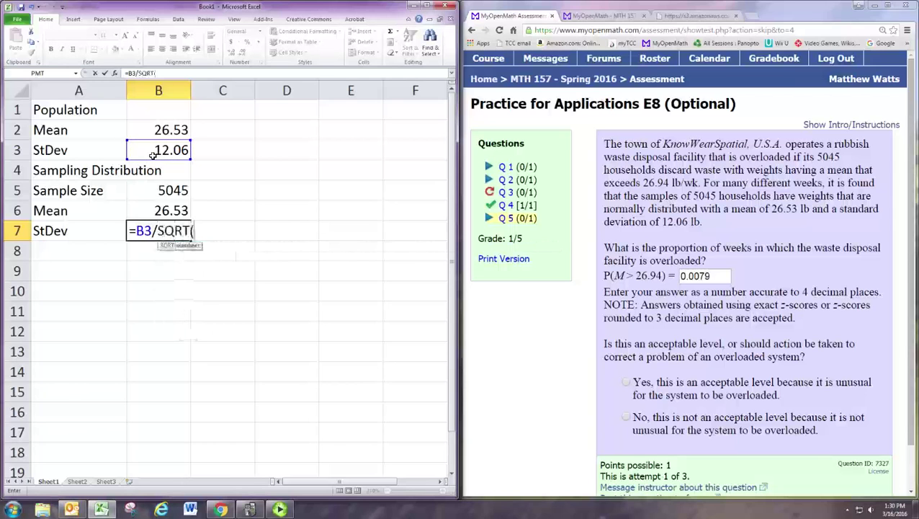
pyautogui.click(184, 193)
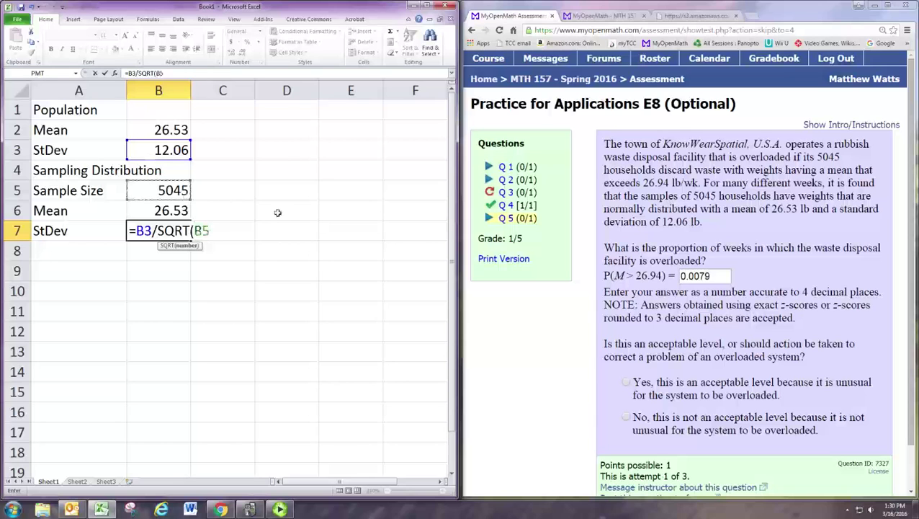
pyautogui.write(')')
pyautogui.press('Return')
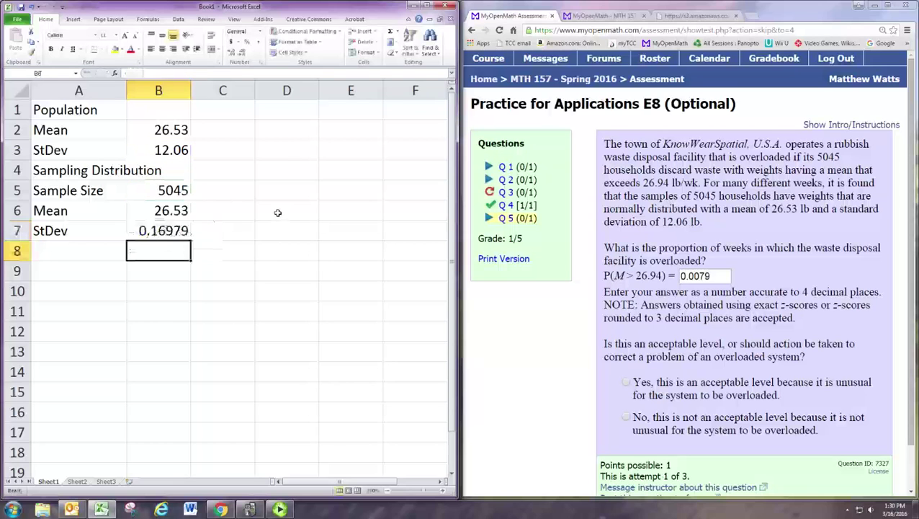
# Begin a right-tail probability formula in A8 with 1-NORMDIST, using 26.94 from the question as x
pyautogui.click(92, 258)
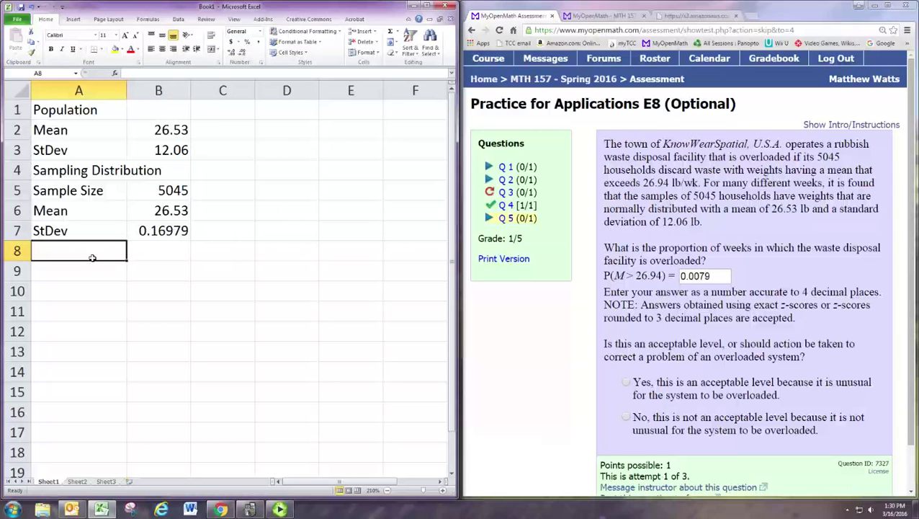
pyautogui.write('=')
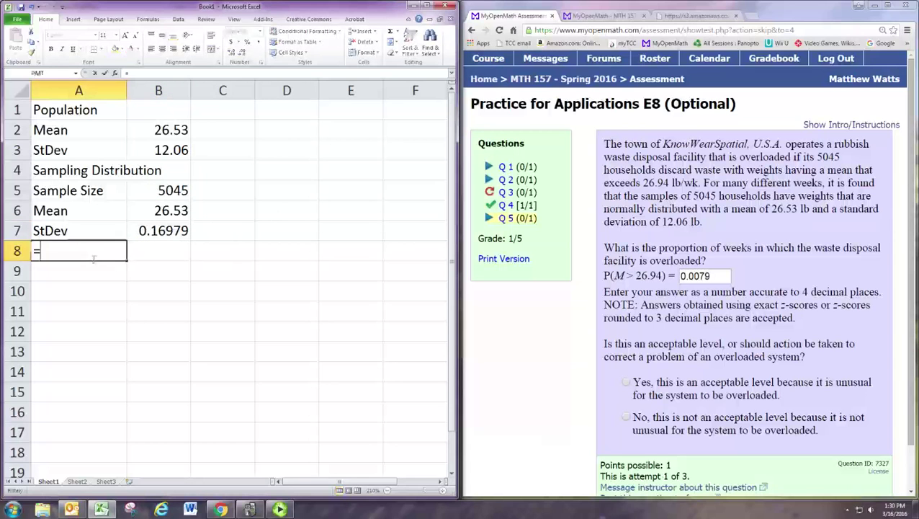
pyautogui.write('1-NORMDIST')
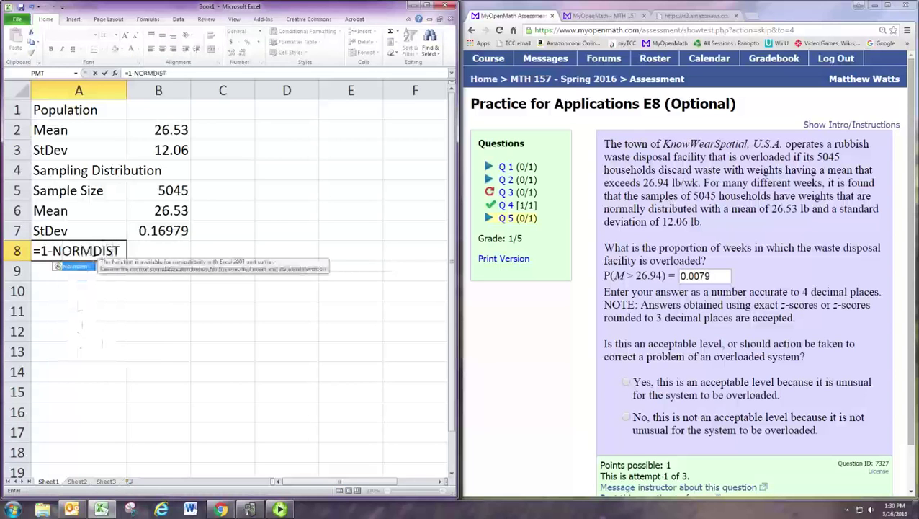
pyautogui.write('(')
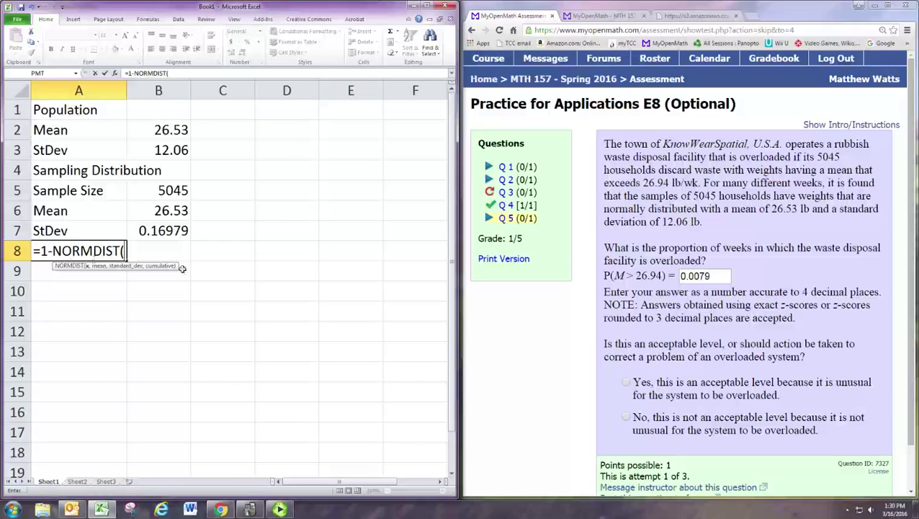
pyautogui.write('26.94')
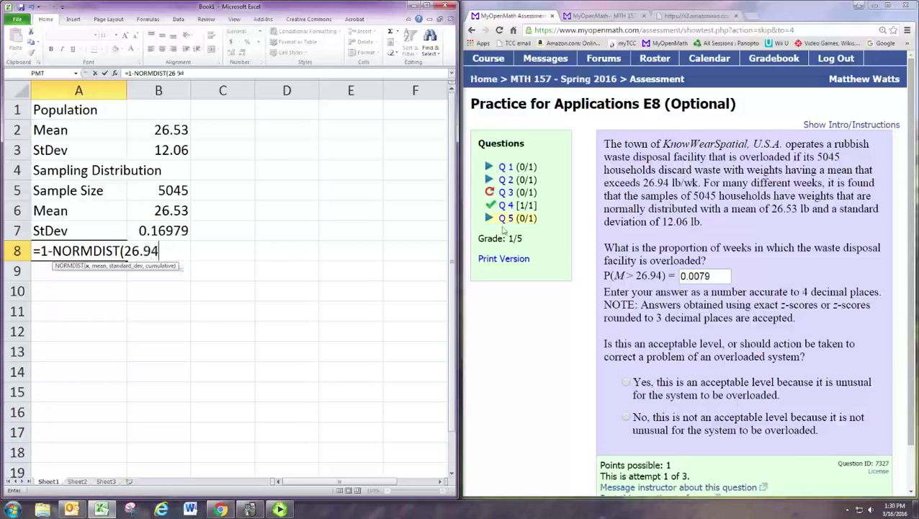
pyautogui.moveTo(662, 277); pyautogui.dragTo(640, 277)
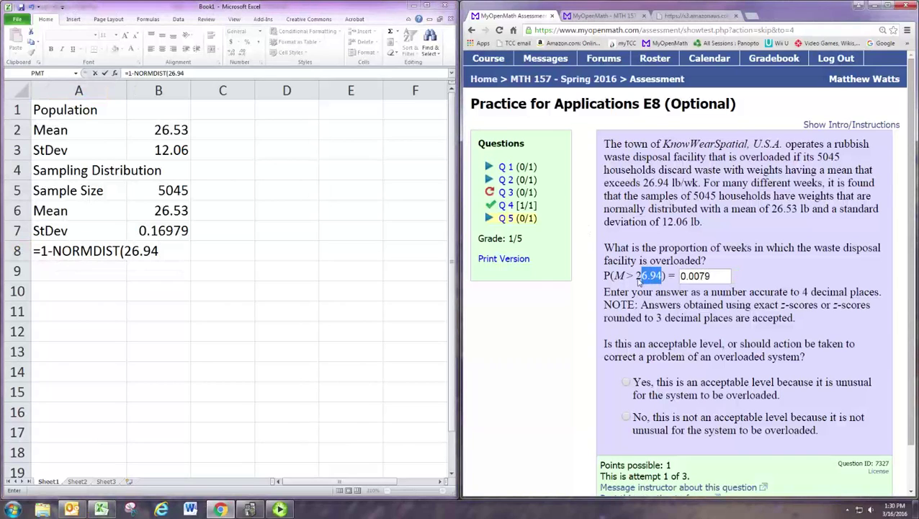
pyautogui.click(172, 251)
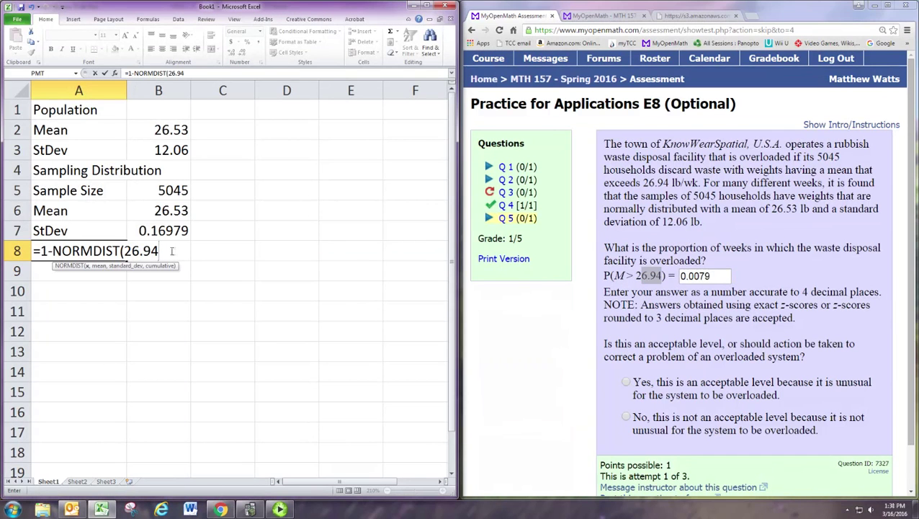
# Complete the A8 NORMDIST formula with B6 as mean, B7 as standard deviation and 1 for cumulative
pyautogui.write(',')
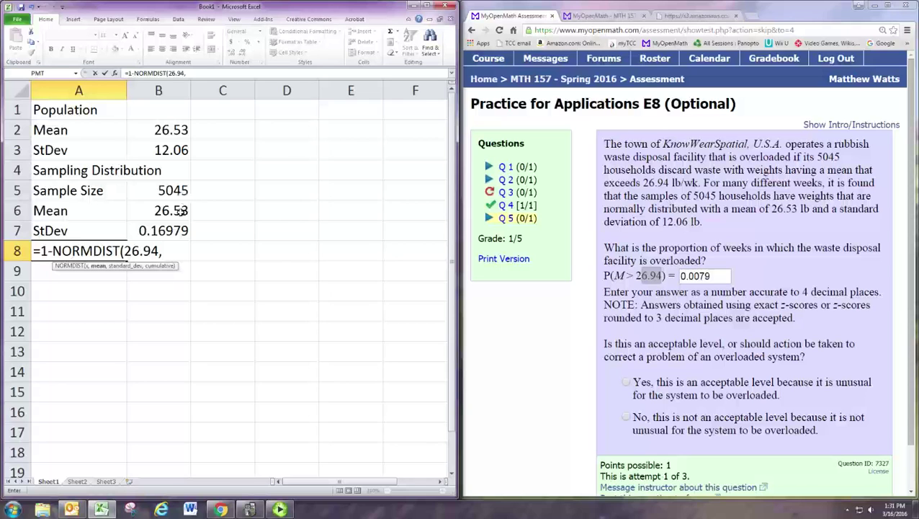
pyautogui.click(180, 210)
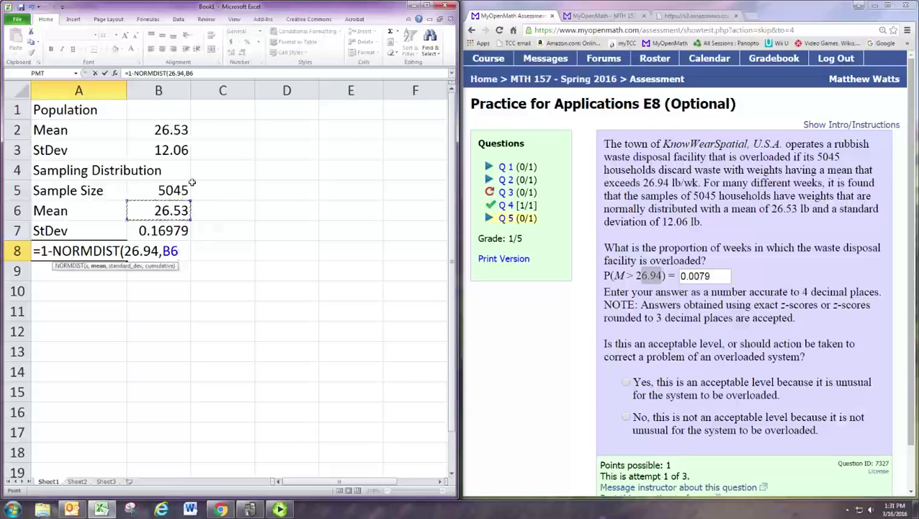
pyautogui.write(',')
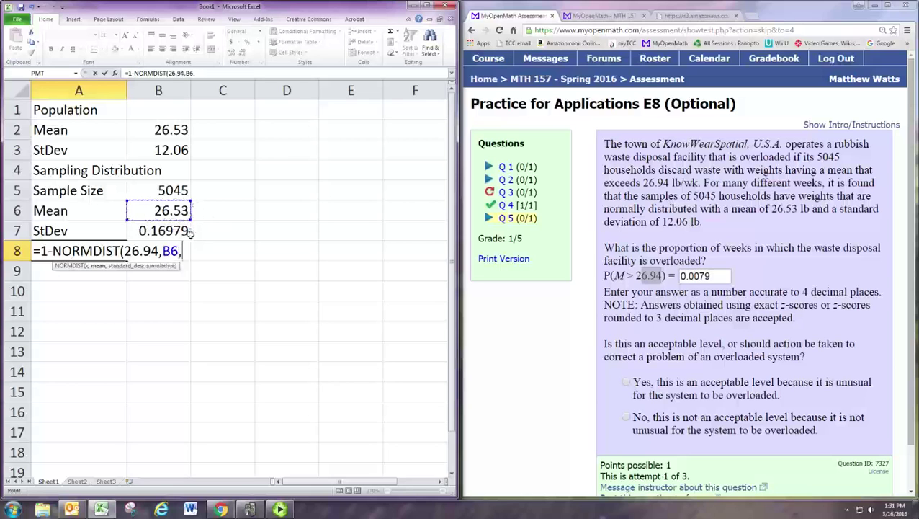
pyautogui.click(166, 230)
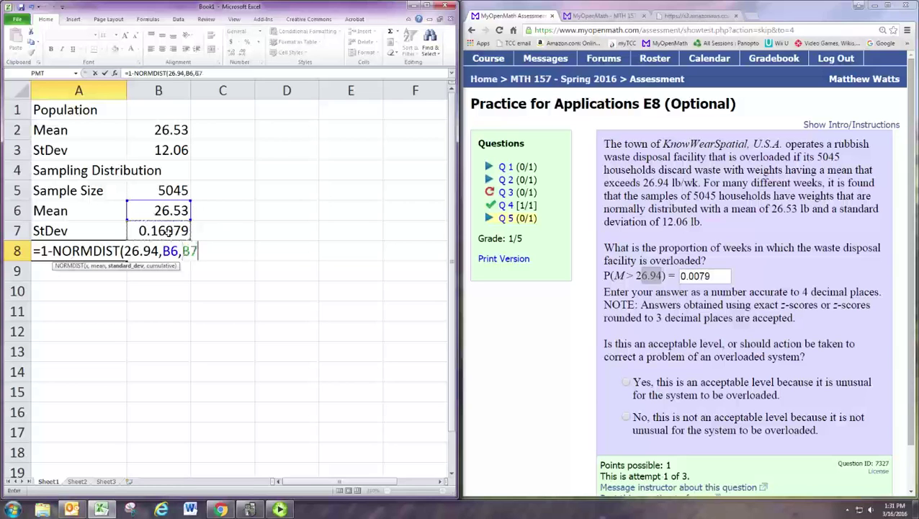
pyautogui.write(',')
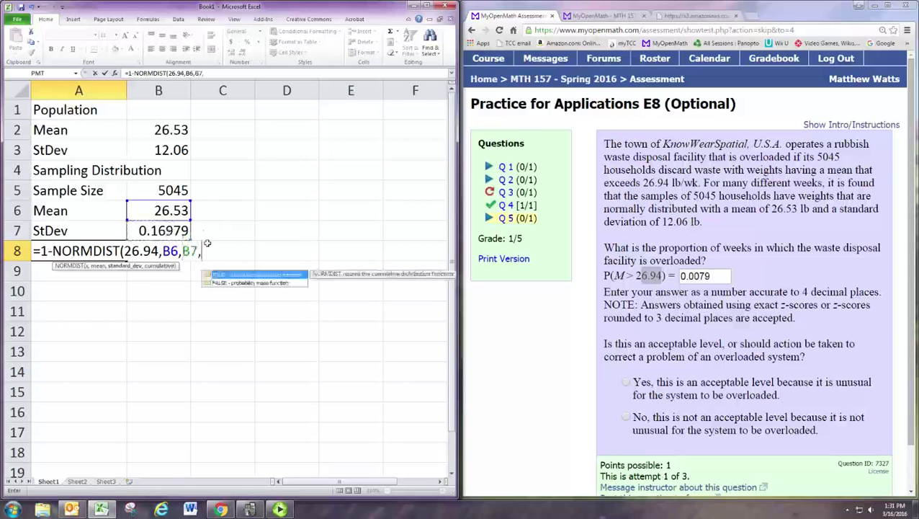
pyautogui.write('1')
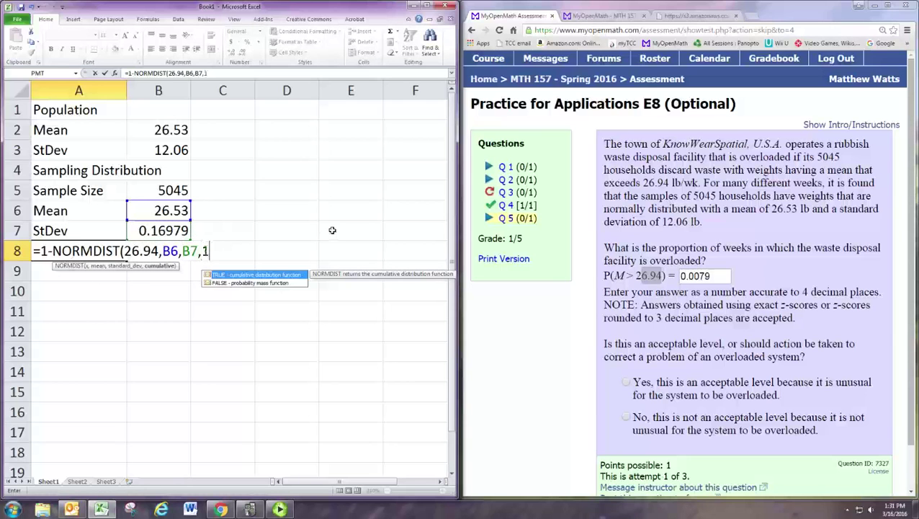
pyautogui.write(')')
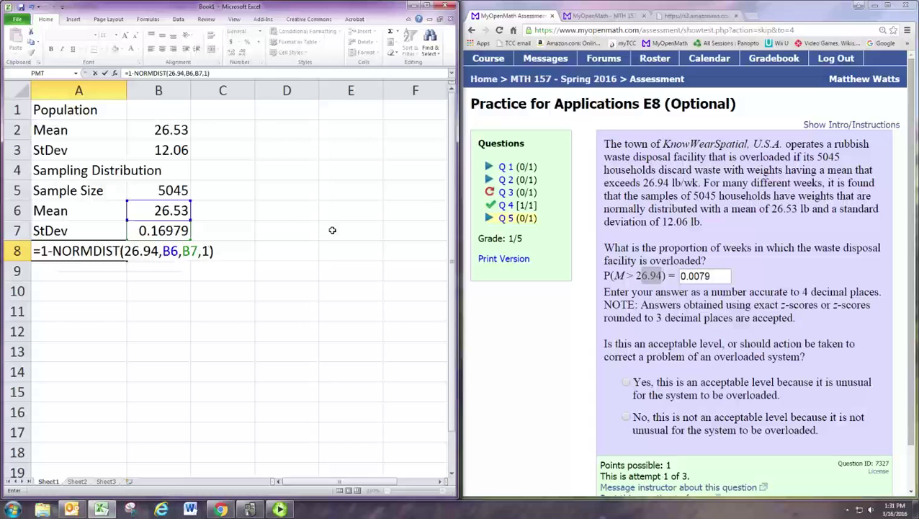
pyautogui.press('Return')
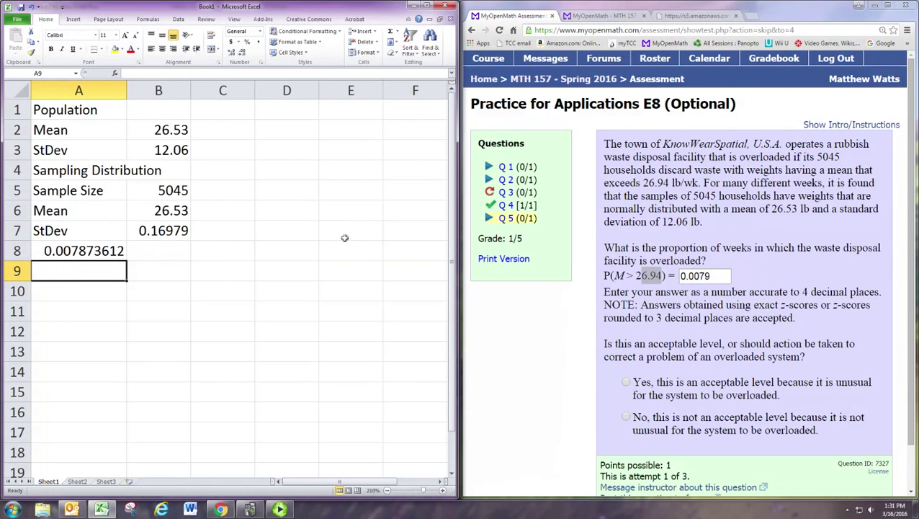
# Answer the second question part with "Yes, this is an acceptable level because it is unusual for the system to be overloaded"
pyautogui.click(575, 398)
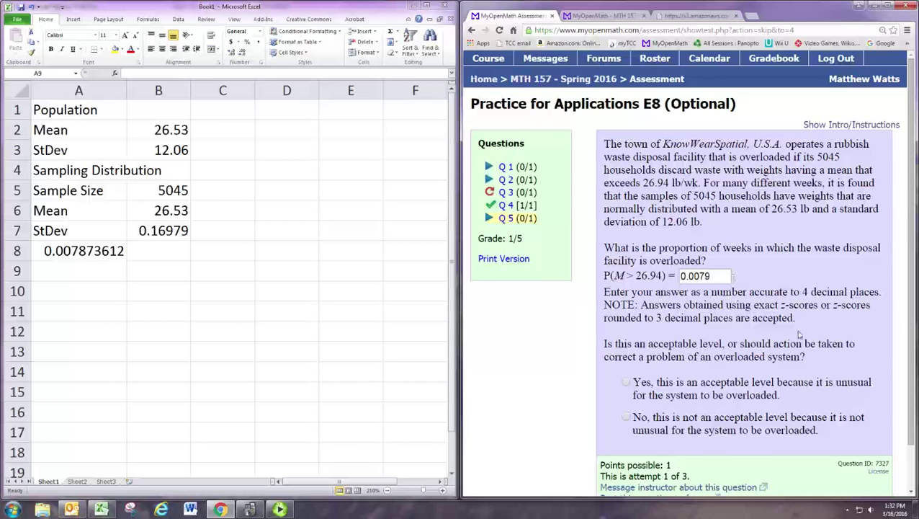
pyautogui.scroll(-1, 793, 331)
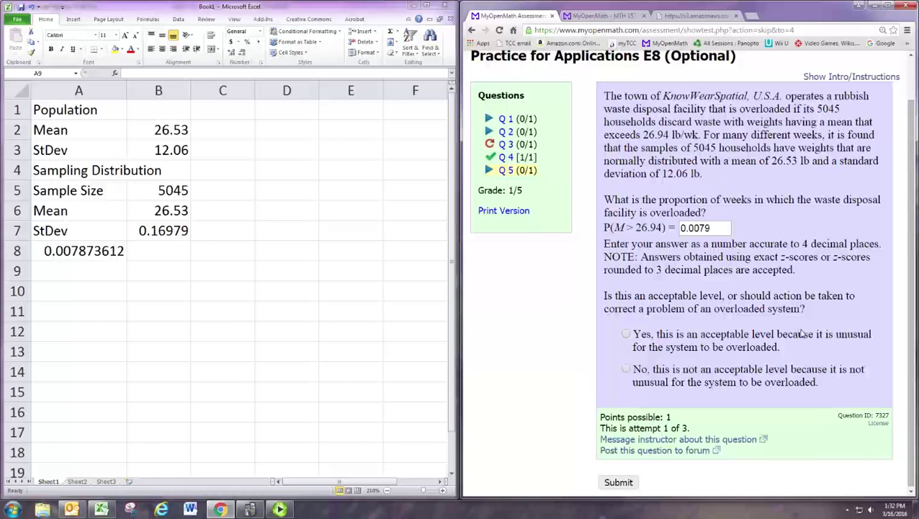
pyautogui.scroll(1, 802, 333)
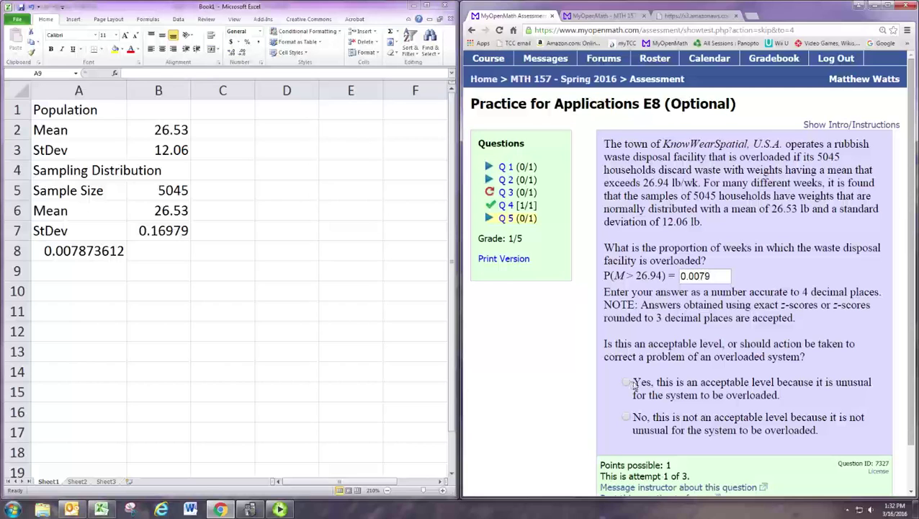
pyautogui.click(633, 385)
pyautogui.moveTo(714, 278); pyautogui.dragTo(677, 278)
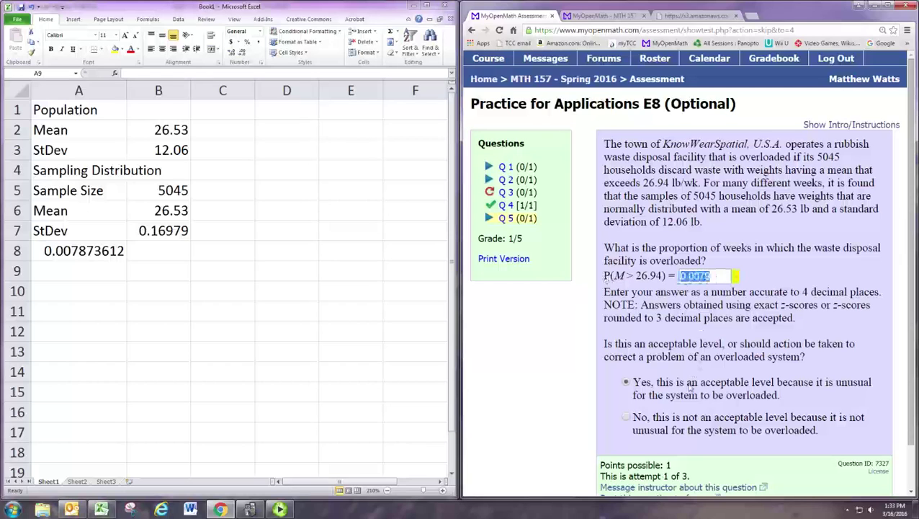